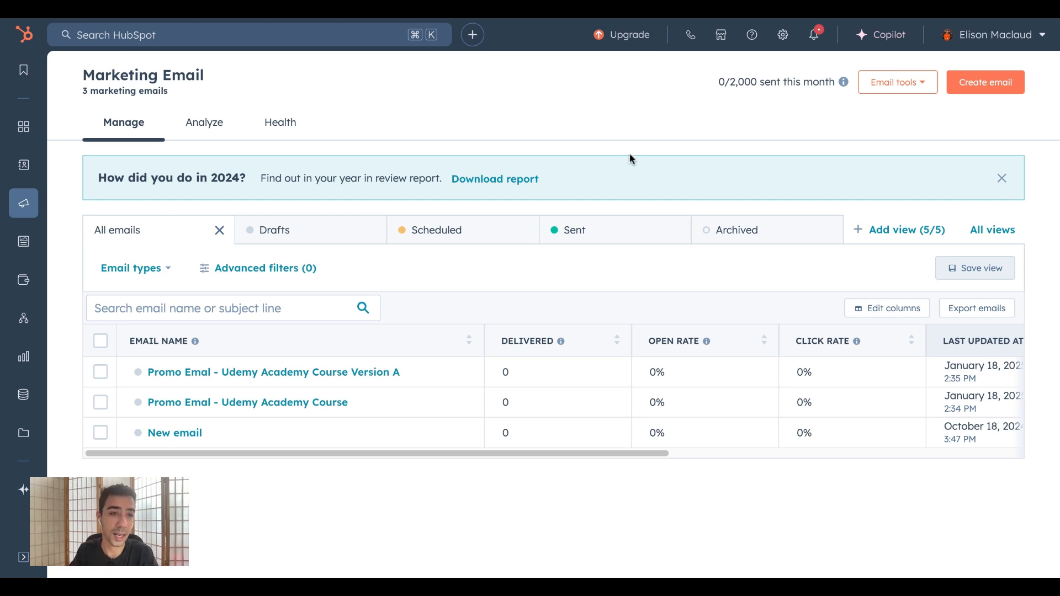
Start creating a new marketing email of the Regular type and continue to template selection.
mouse_move(23, 203)
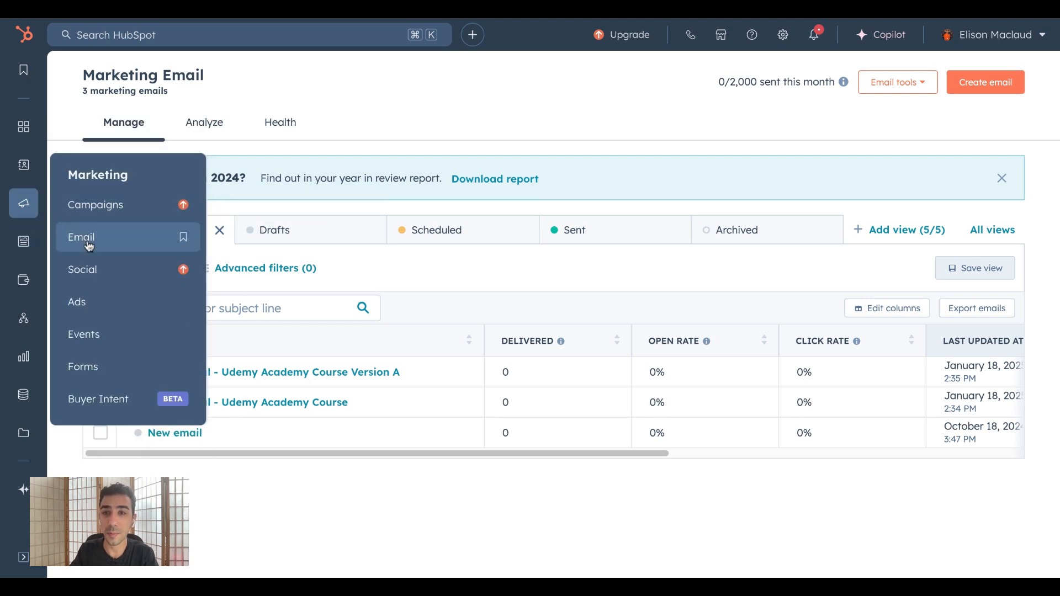
click(986, 83)
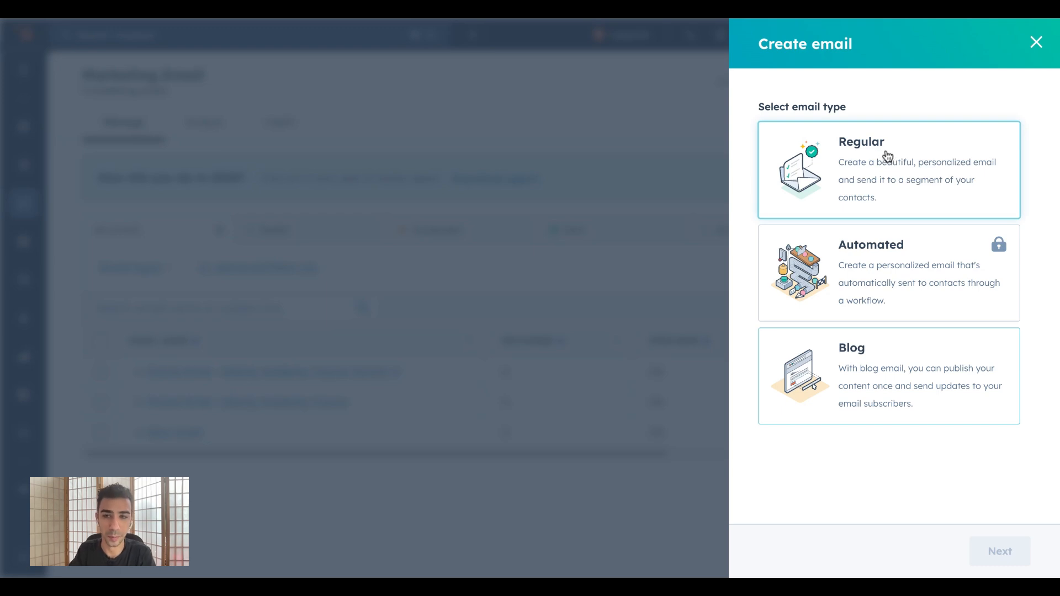
click(888, 158)
click(1001, 551)
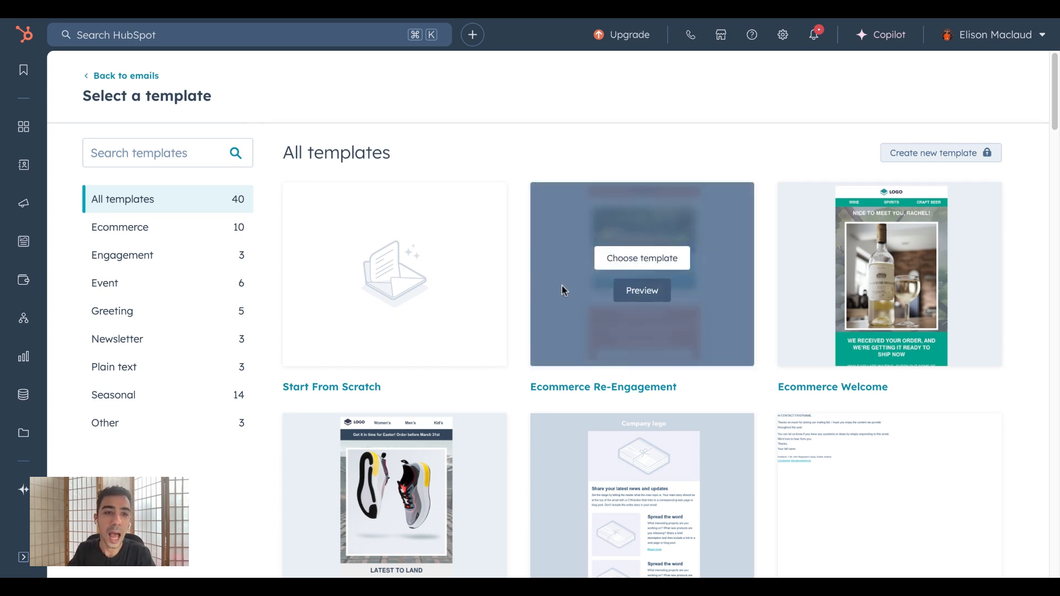
Browse the Ecommerce and Newsletter template categories and choose the Newsletter template.
click(132, 348)
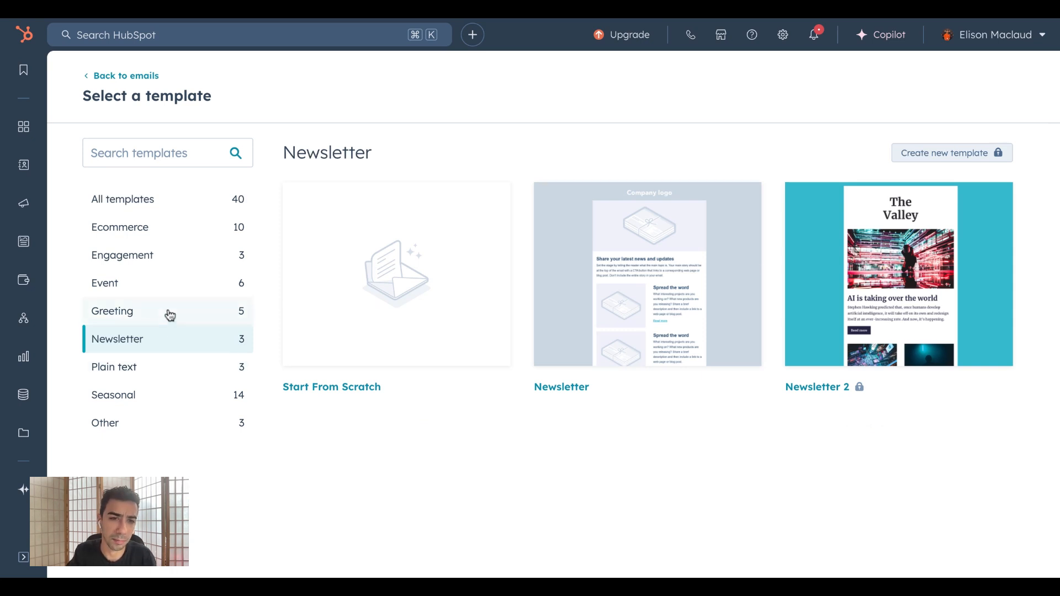
click(200, 241)
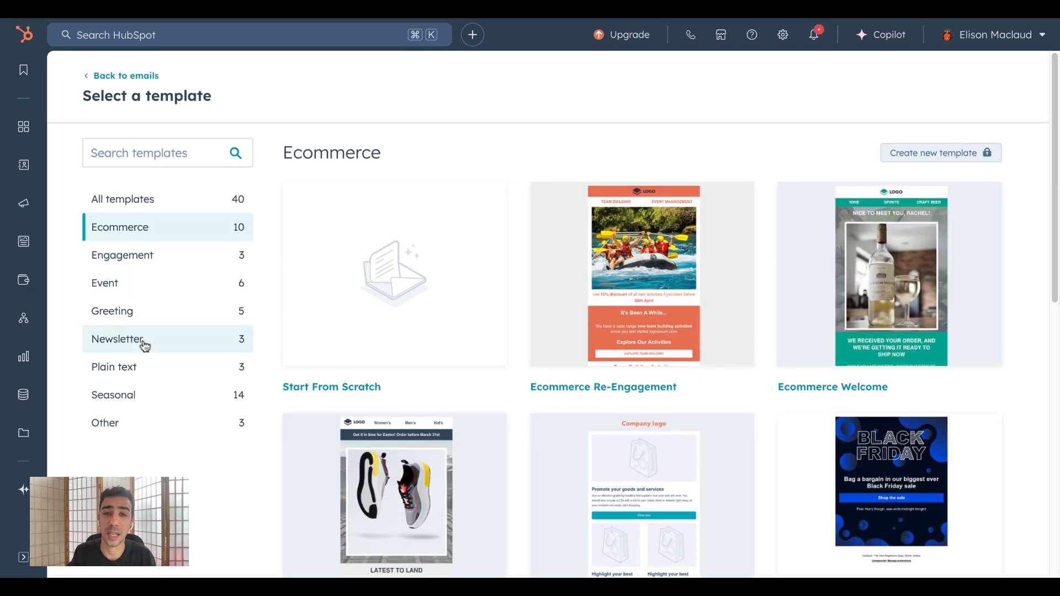
click(198, 339)
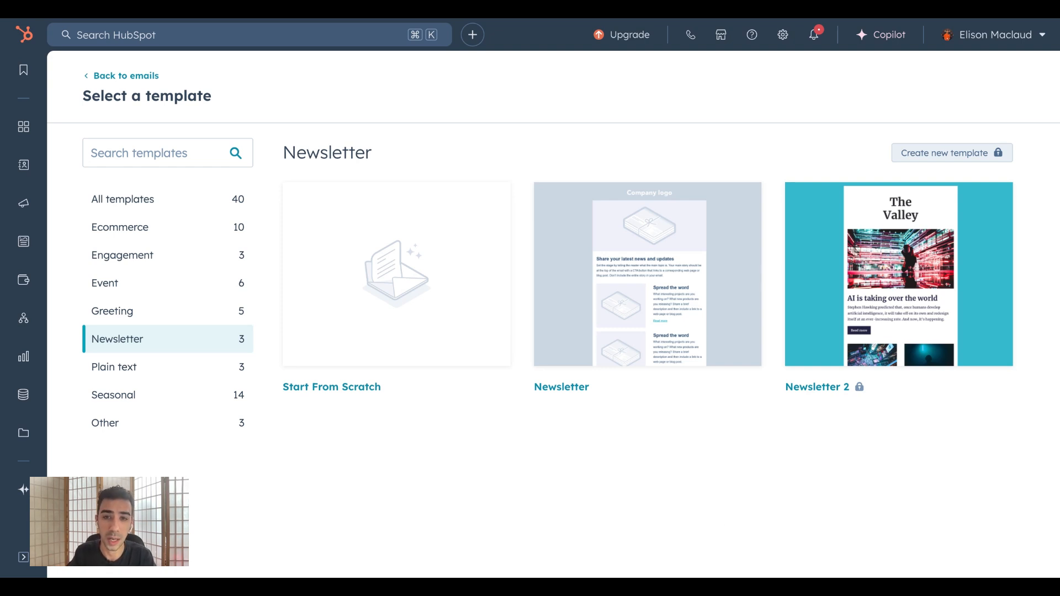
mouse_move(641, 284)
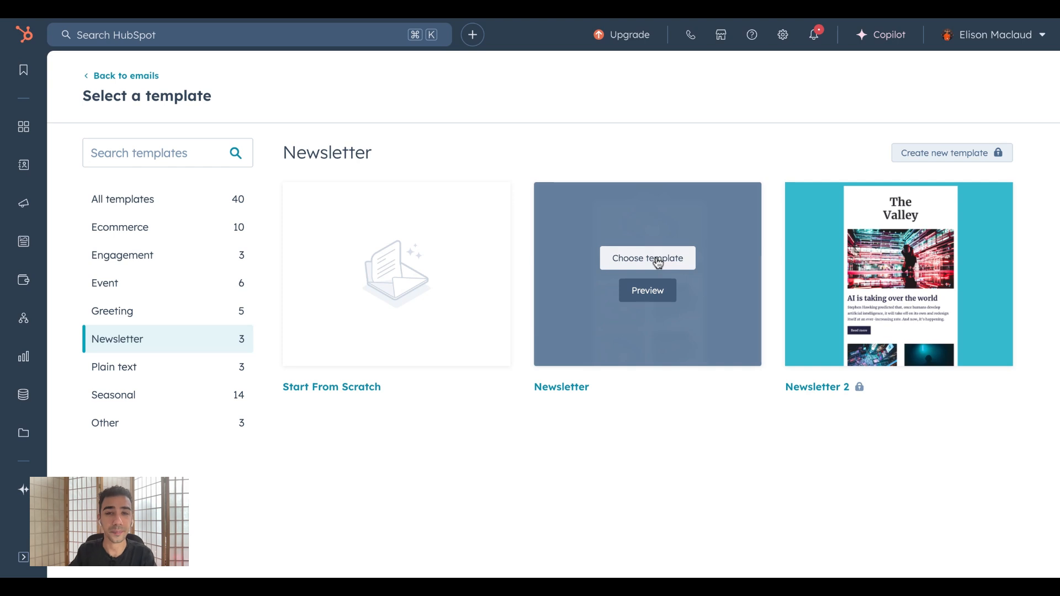
click(659, 262)
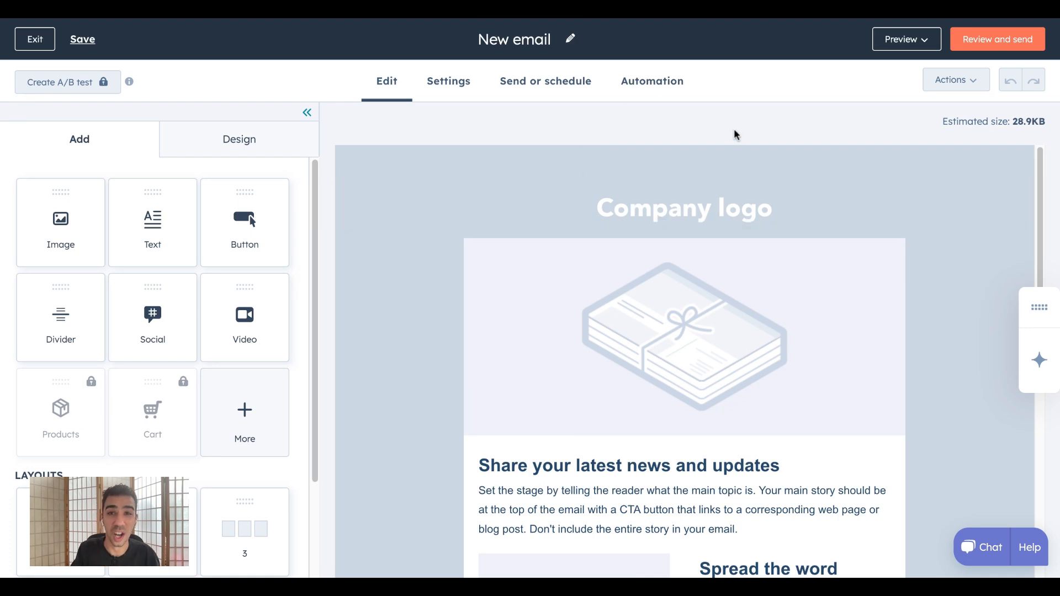
Rename the email as "Promo Email - Udemy HubSpot Course".
click(531, 40)
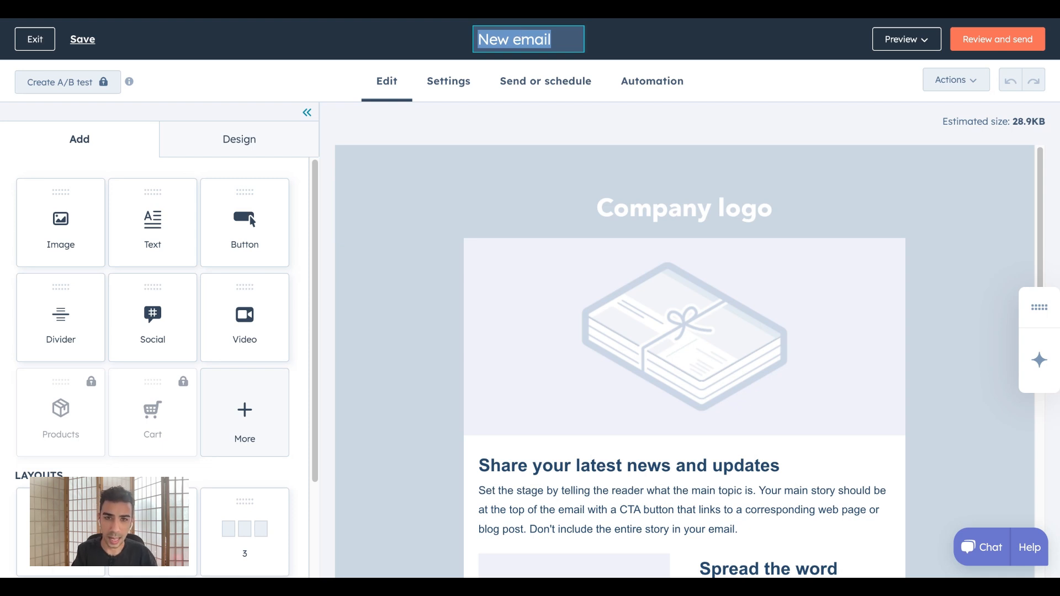
text(Promo E)
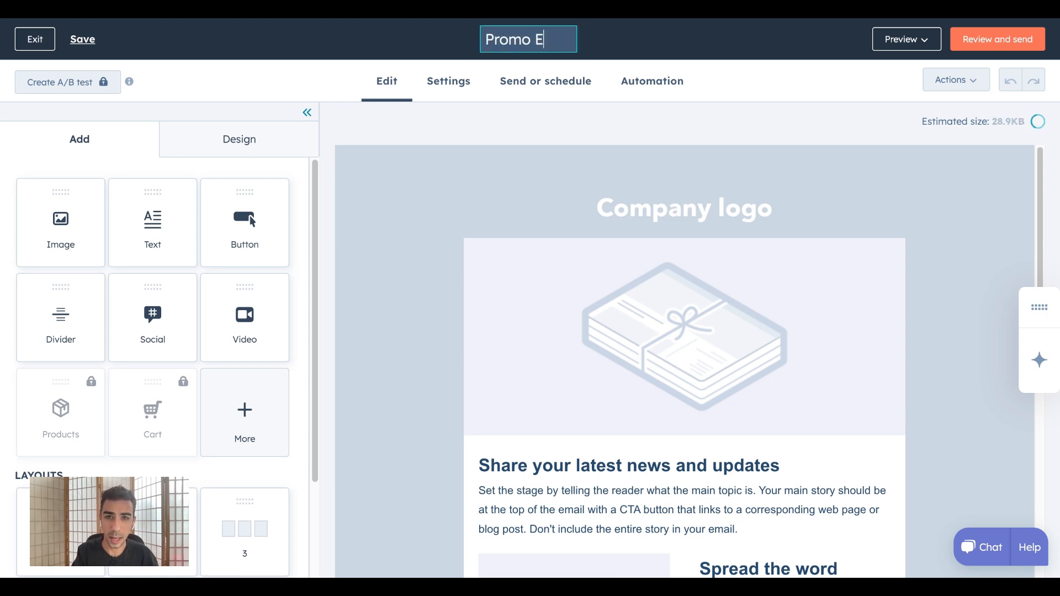
text(mail - U)
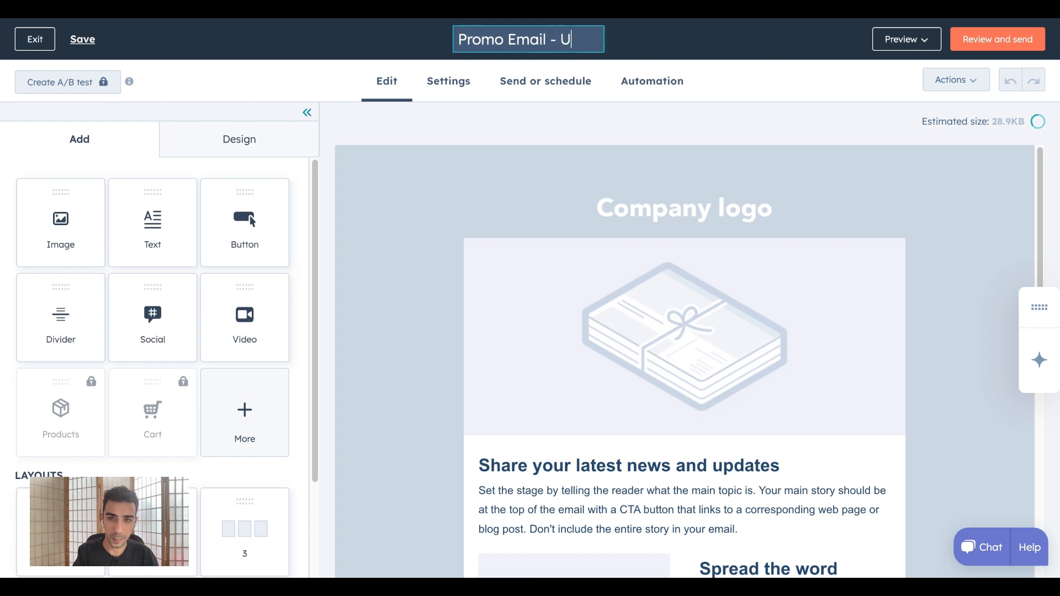
text(demy HubS)
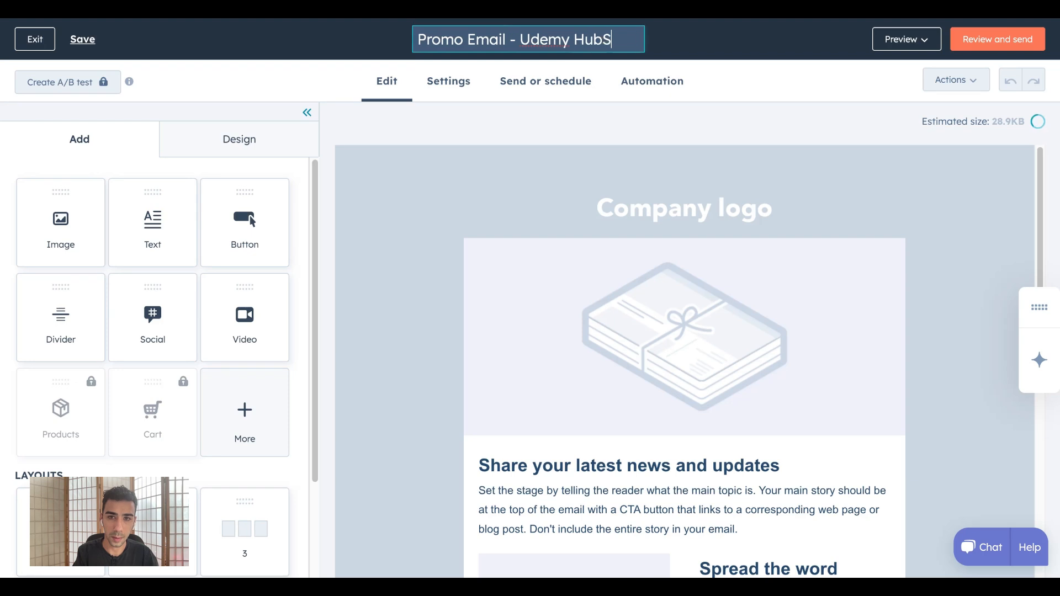
text(pot Course)
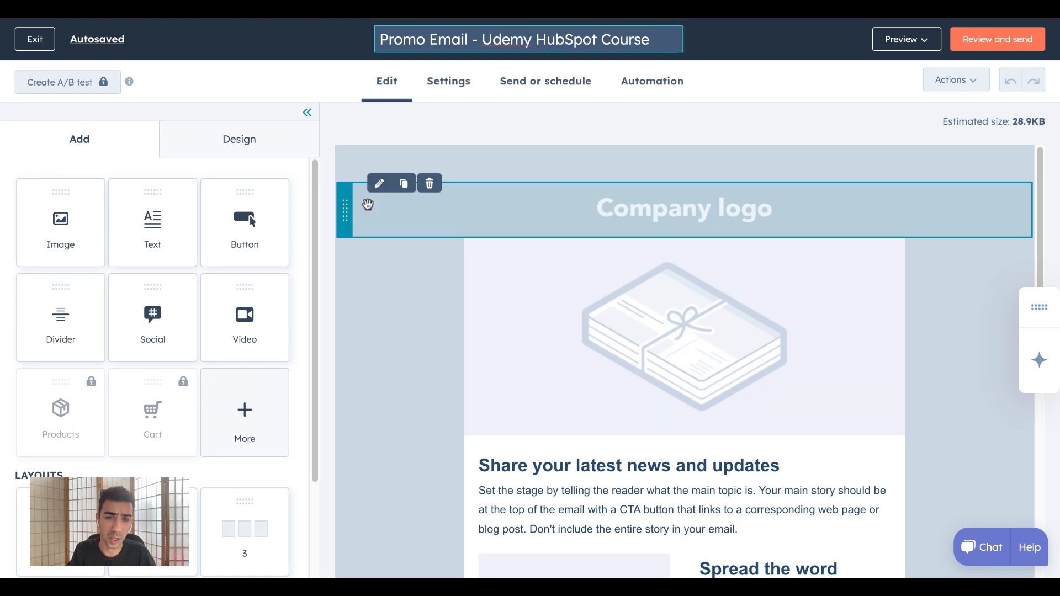
Delete the company logo section and replace the wide placeholder image with the recently updated banner showing a portrait beside a name.
click(431, 187)
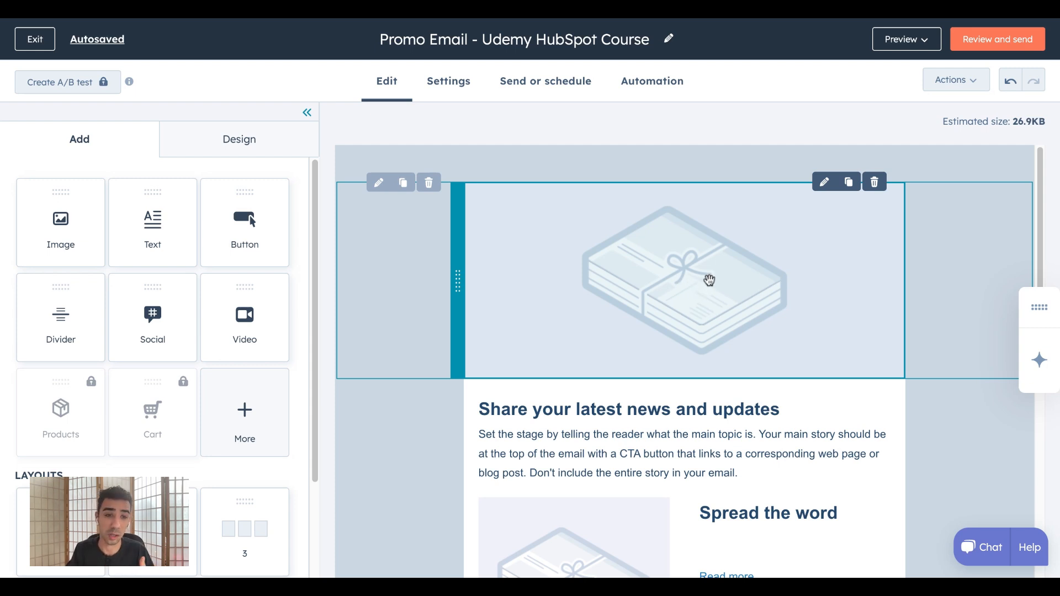
click(709, 282)
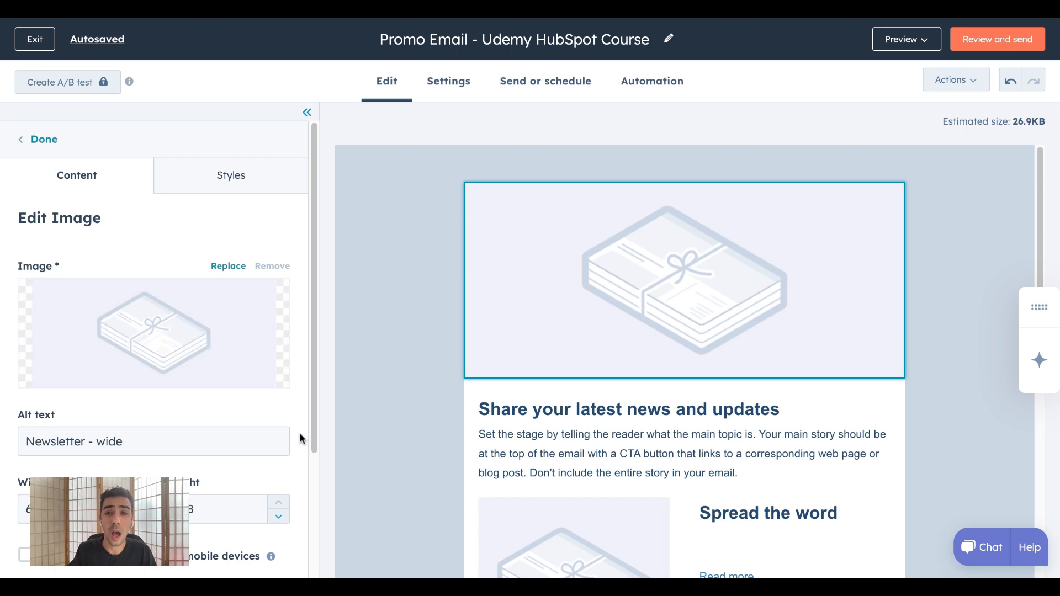
click(202, 331)
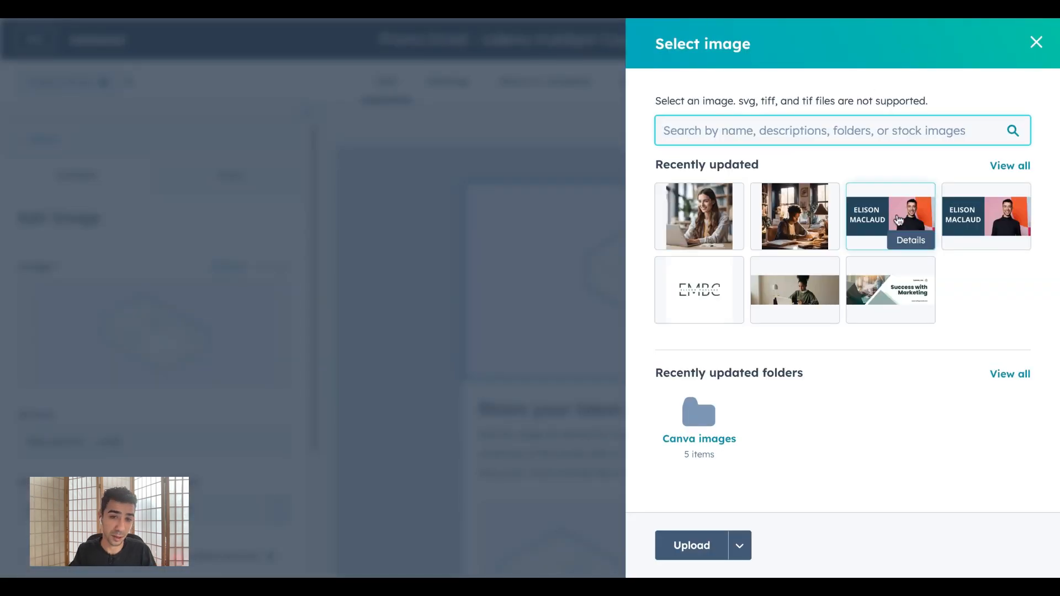
click(898, 216)
Set the banner image's alt text to "Young man smiling at the camera with text on the left".
click(191, 440)
key(ctrl+a)
key(BackSpace)
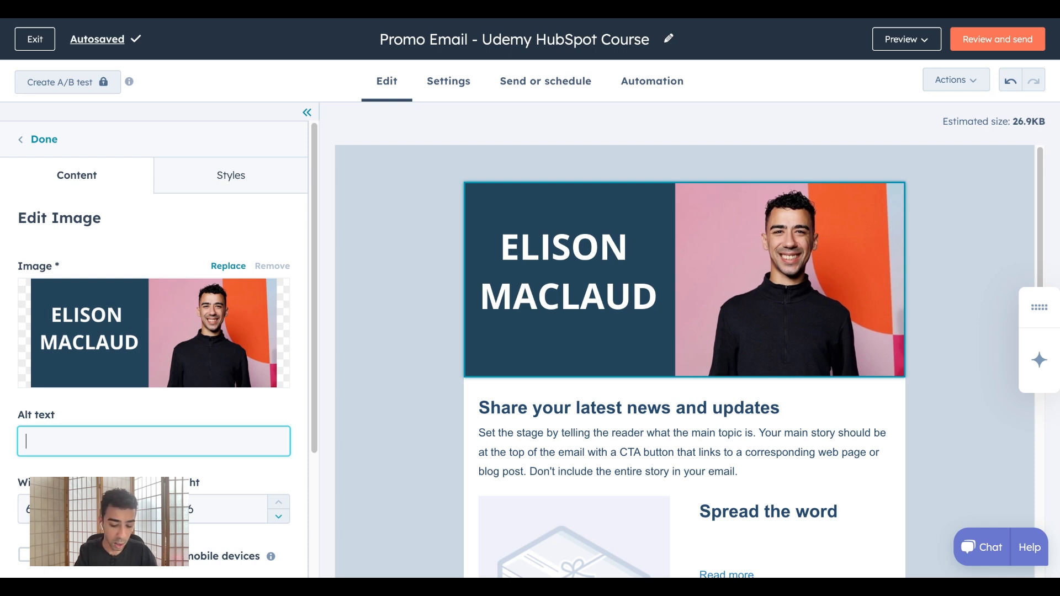
text(Young m)
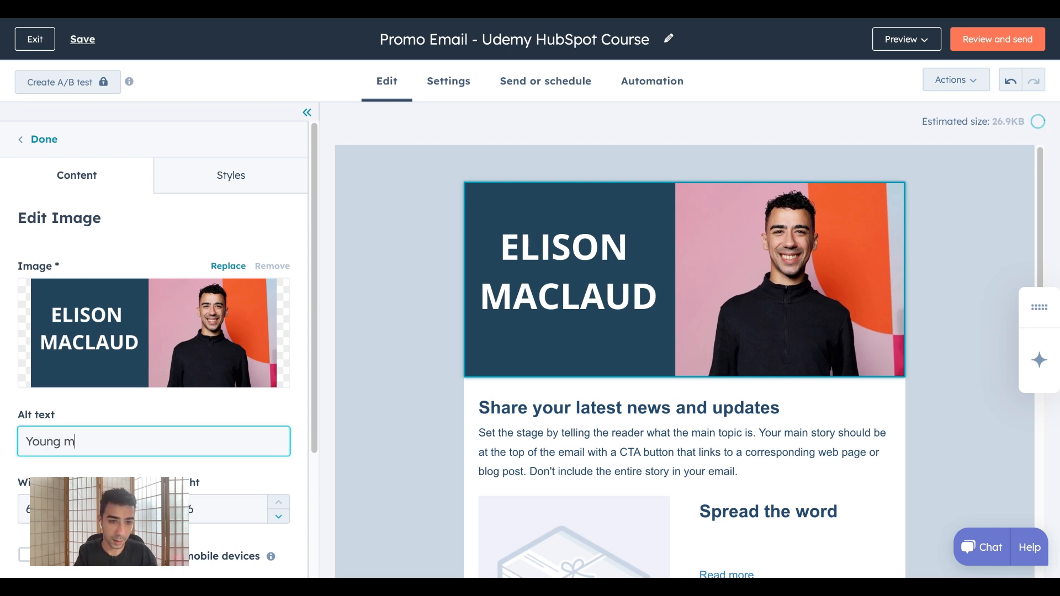
text(an smiling )
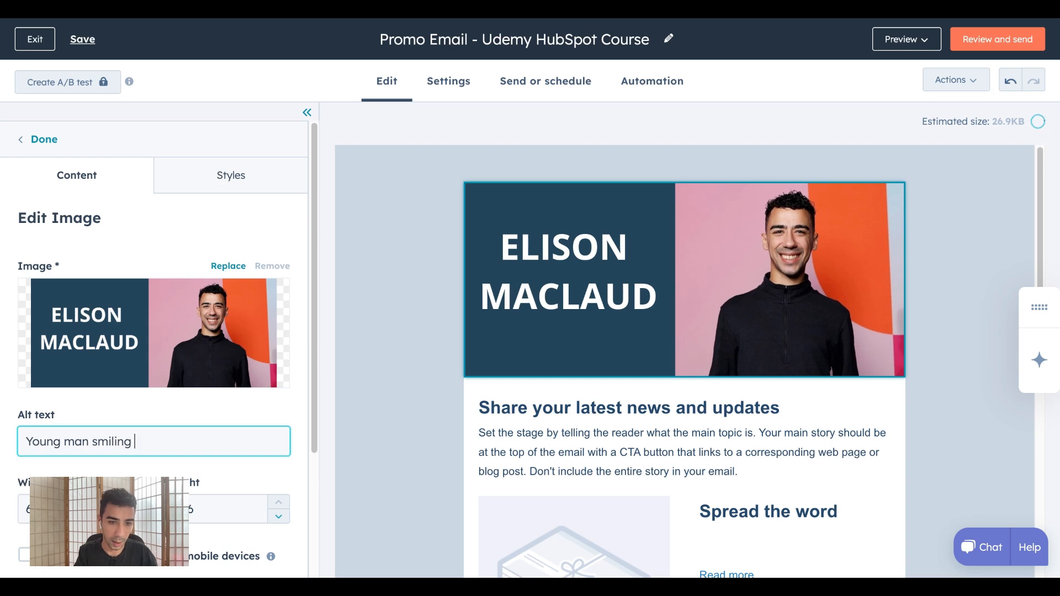
text(at the camera with text on the left)
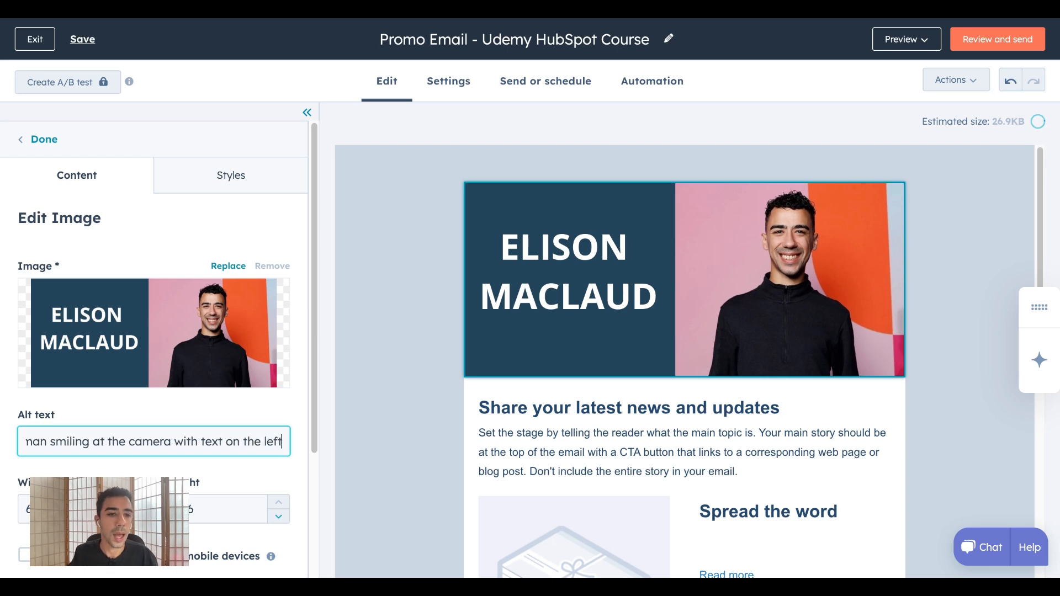
scroll(131, 335, down, 3)
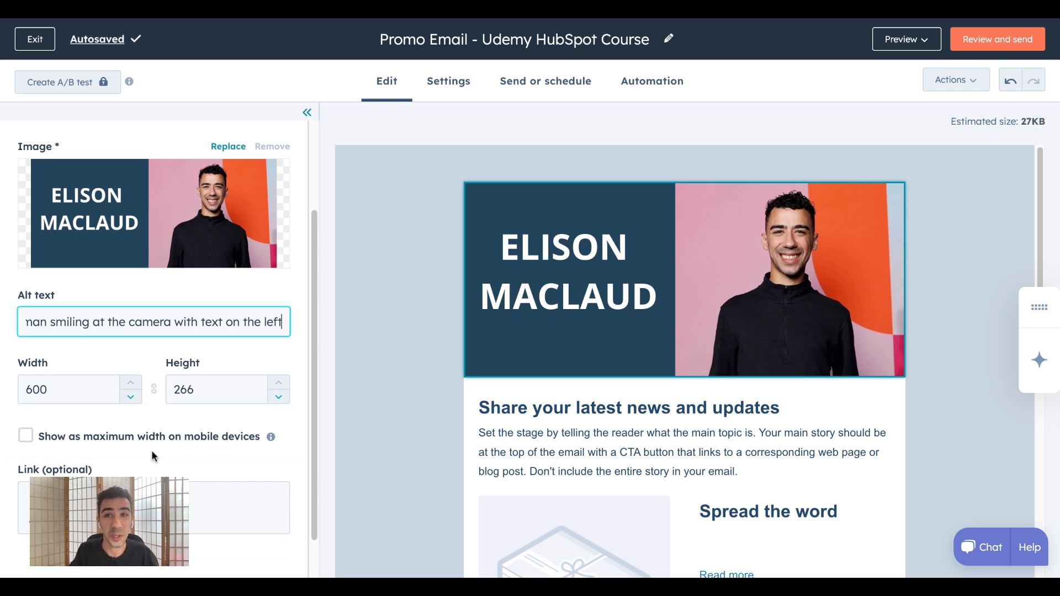
click(656, 22)
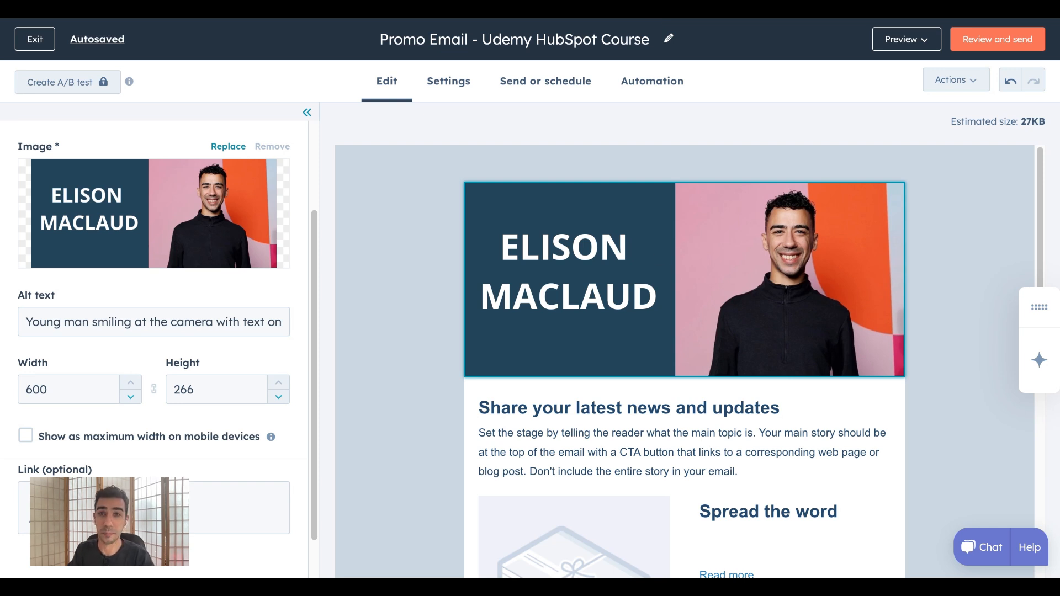
click(160, 505)
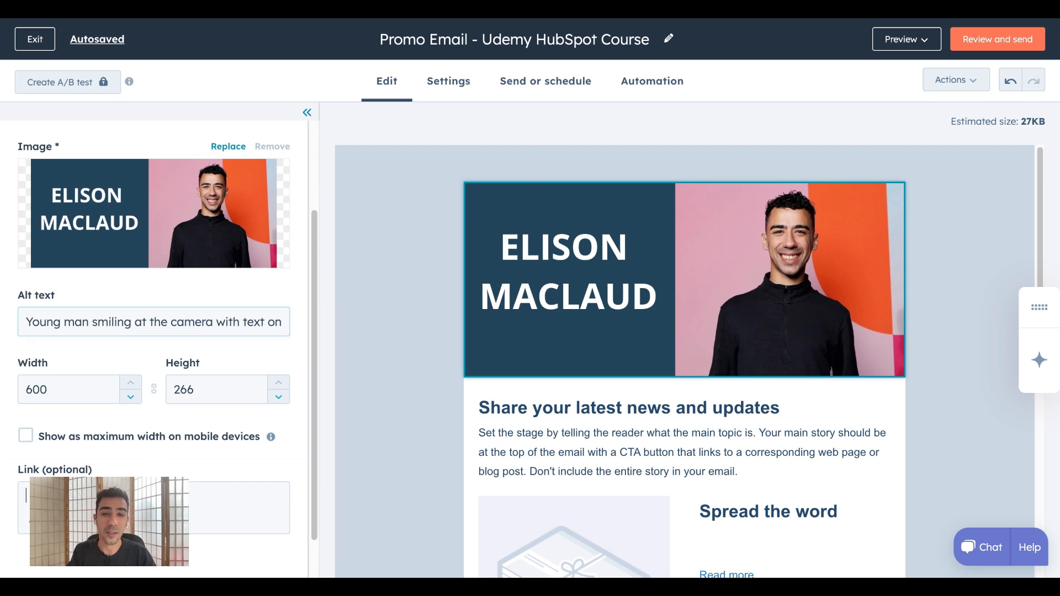
text(https://www.udemy.com/instructor/courses/)
click(294, 434)
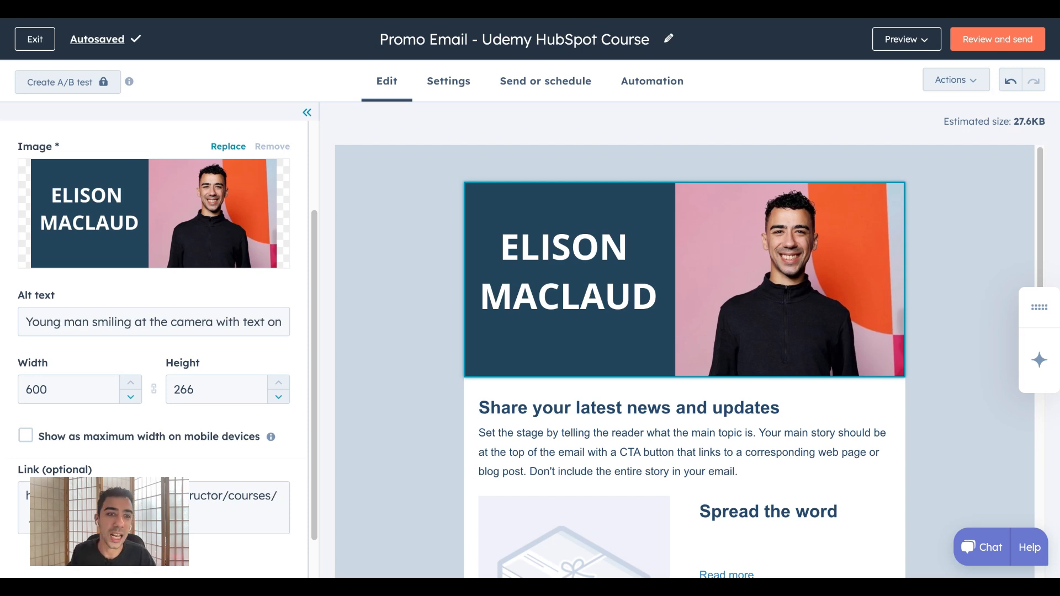
drag(188, 497, 280, 505)
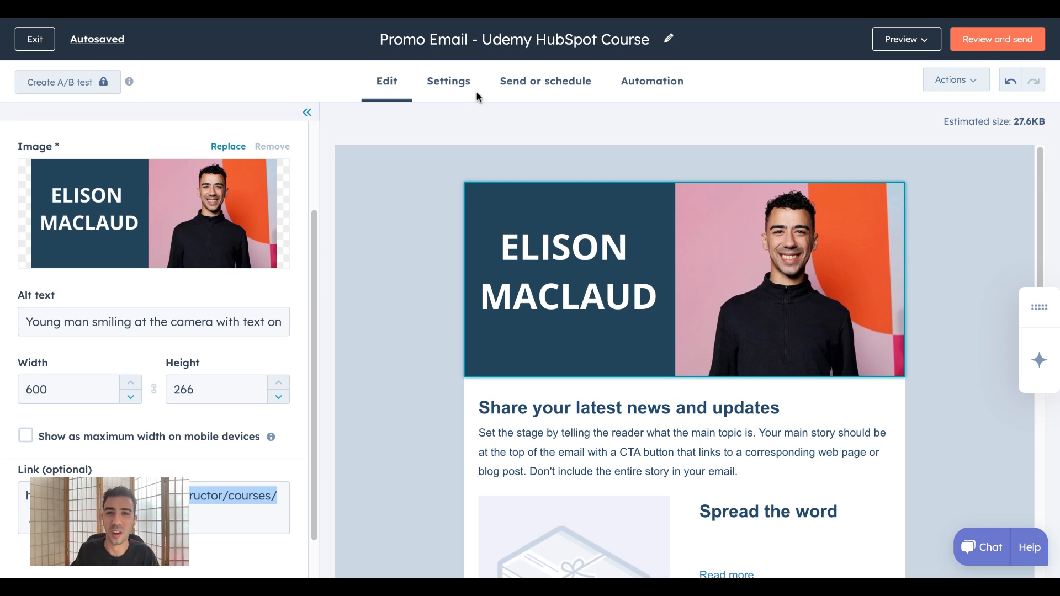
click(568, 148)
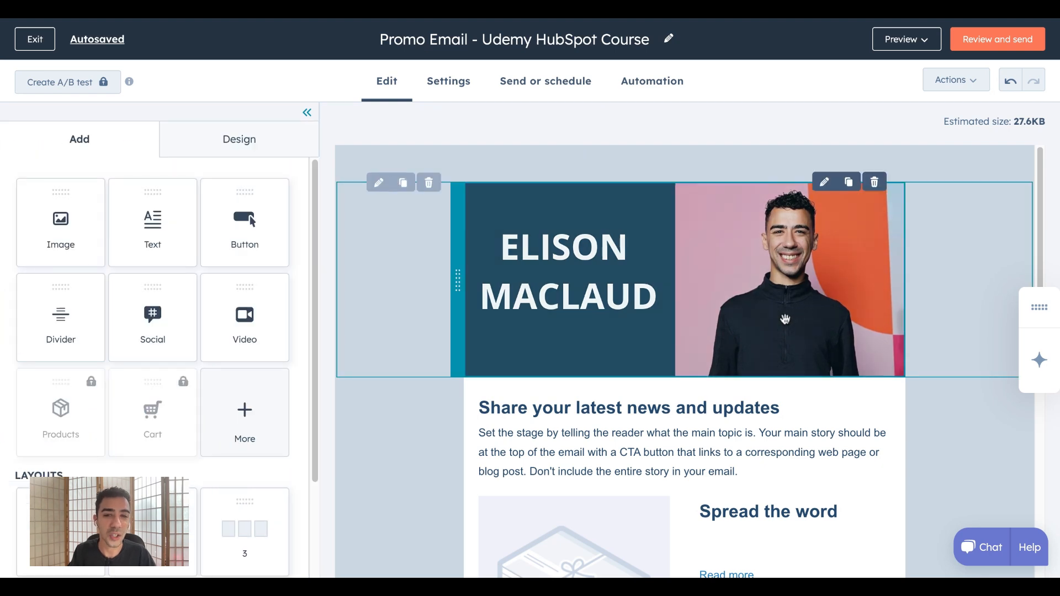
Set the section containing "Share your latest news and updates" to a single-column layout.
scroll(785, 320, down, 2)
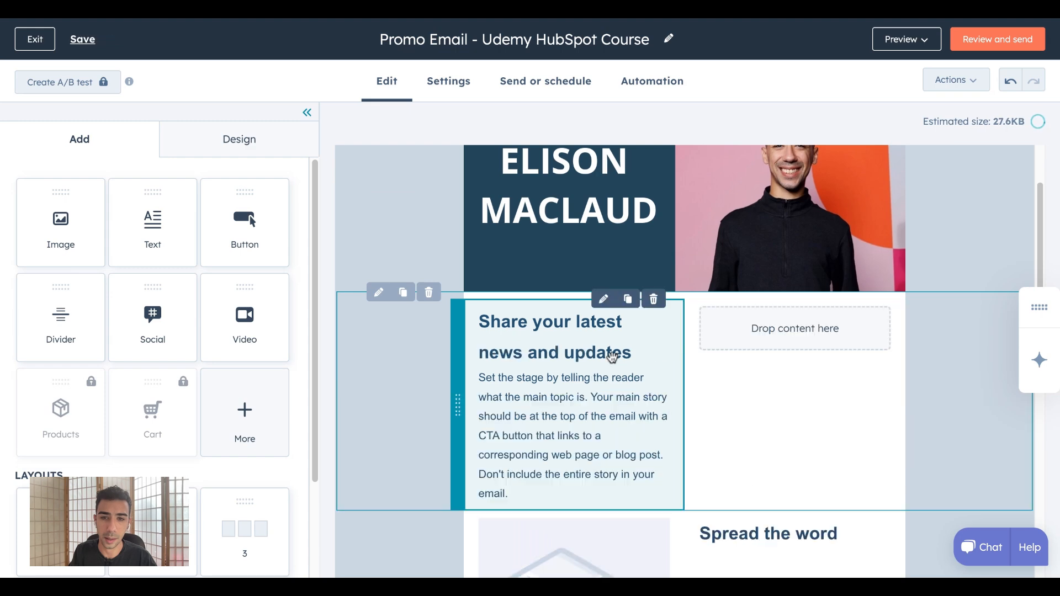
click(799, 333)
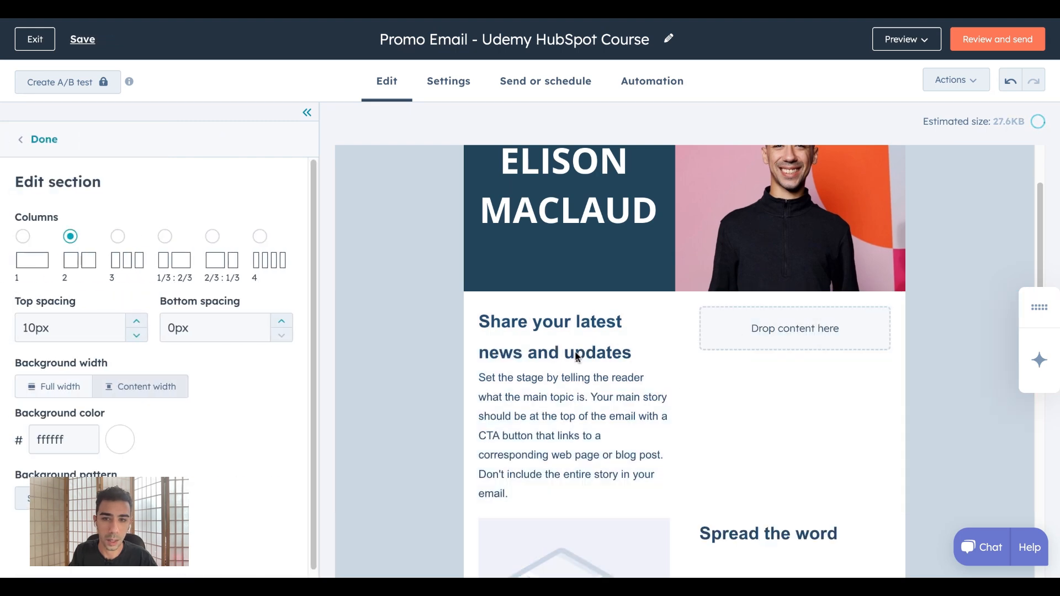
click(575, 357)
click(790, 323)
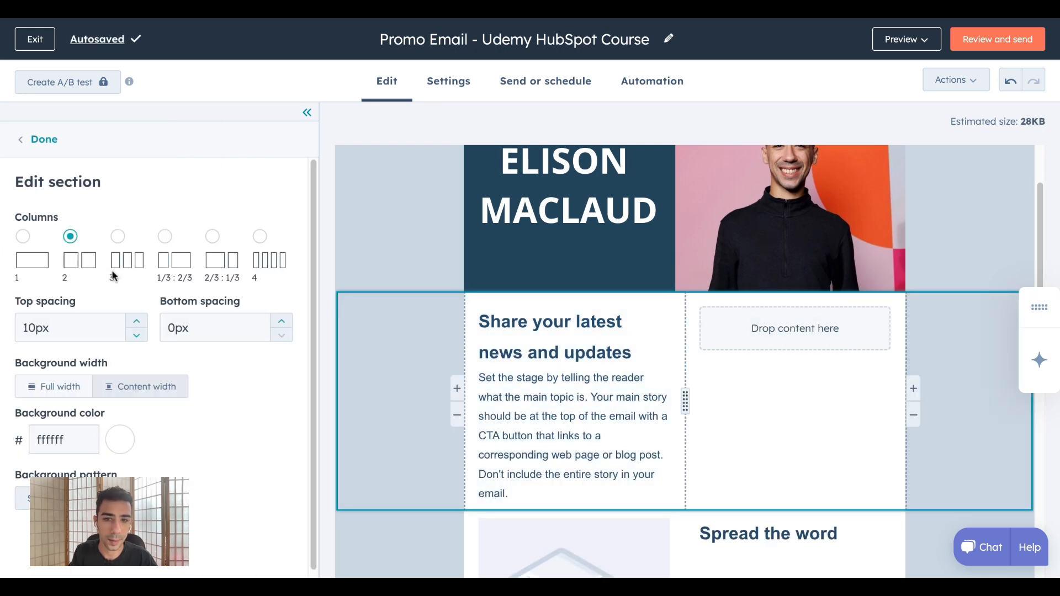
click(23, 237)
click(575, 358)
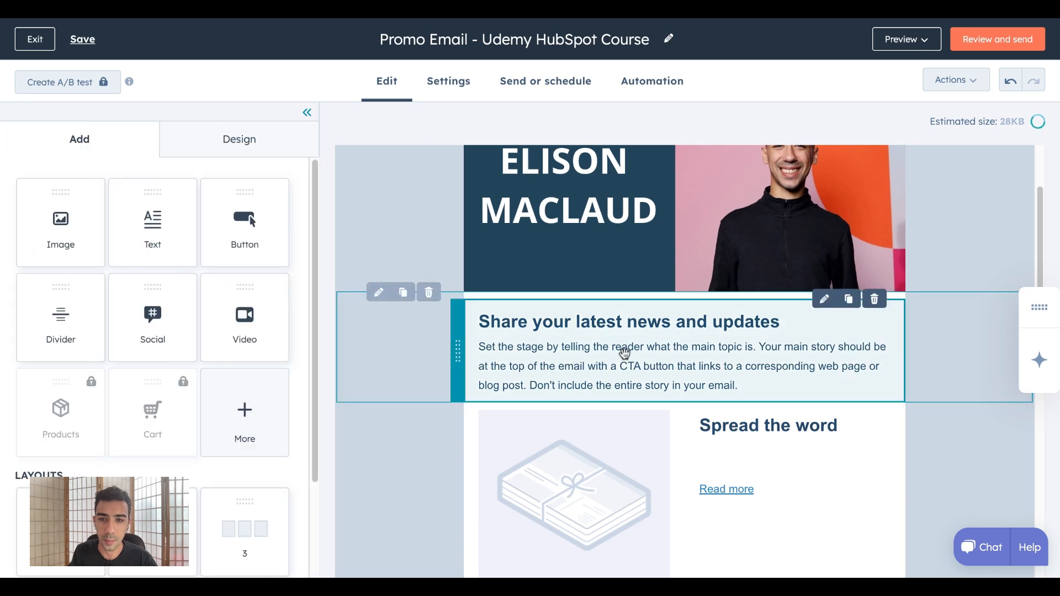
Replace the news text with the heading "Your HubSpot Journey Starts Here" and a paragraph inviting readers to join the brand-new Udemy course.
click(622, 350)
drag(740, 385, 483, 322)
text(Your HubSpot Journey Starts Here Are you ready to take your marketing skills to the next level? Join me, Elison Maclaud, in my brand-new Udemy course designed to make HubSpot simple and accessible for everyone. Whether you’re new to marketing technology or looking to refine your skills, this course has everything you need to succeed.)
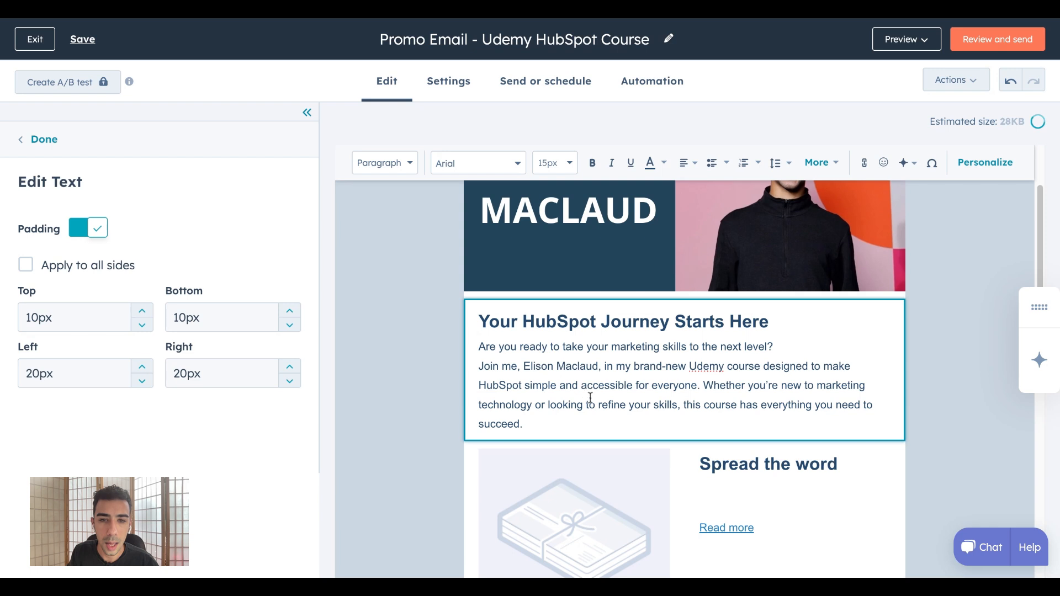
click(542, 328)
double_click(542, 328)
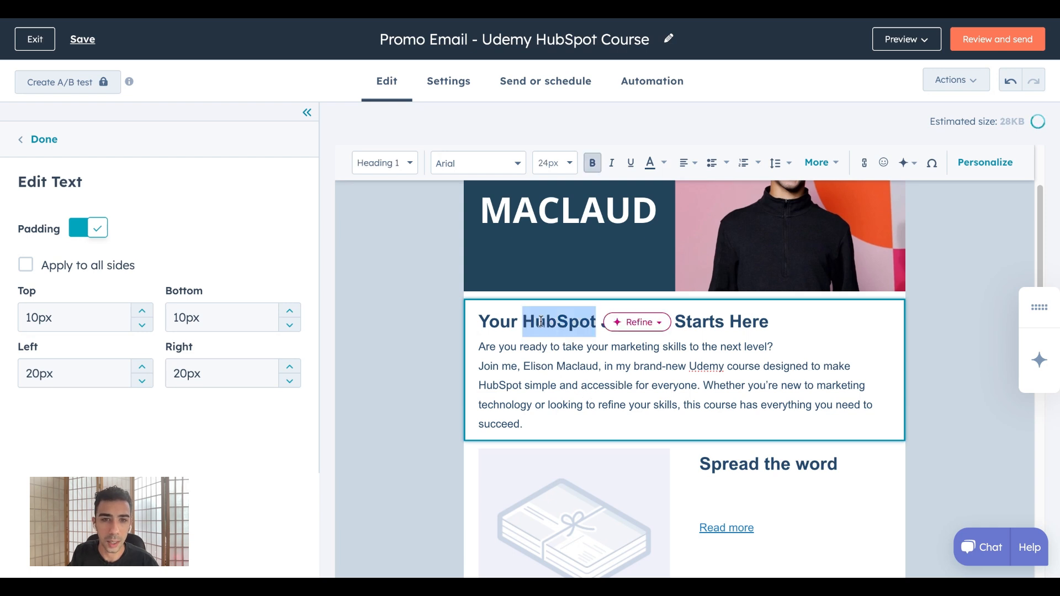
click(504, 322)
double_click(505, 322)
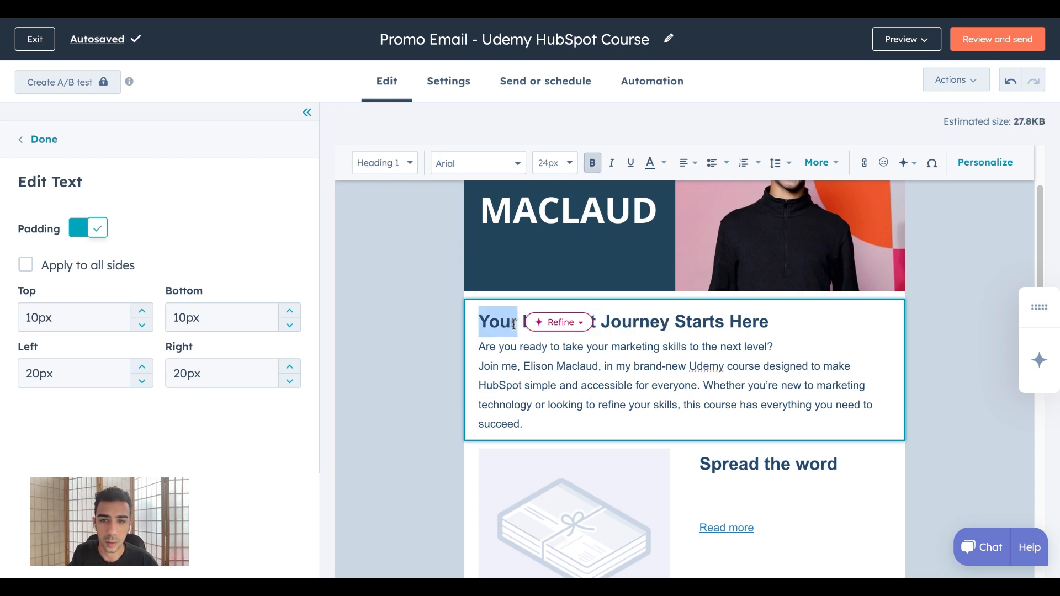
click(725, 322)
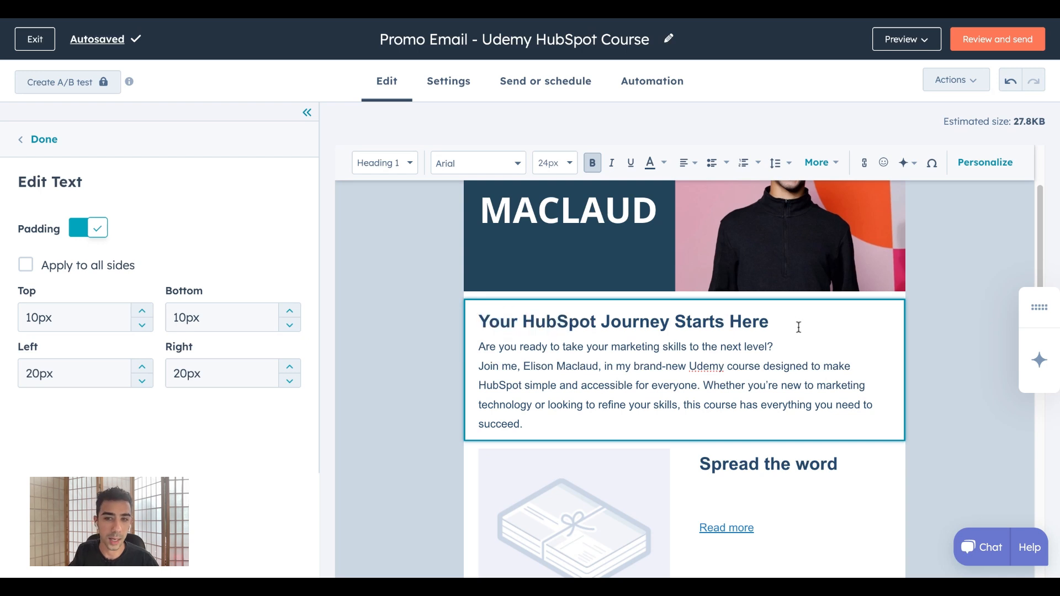
drag(784, 323, 600, 322)
click(598, 385)
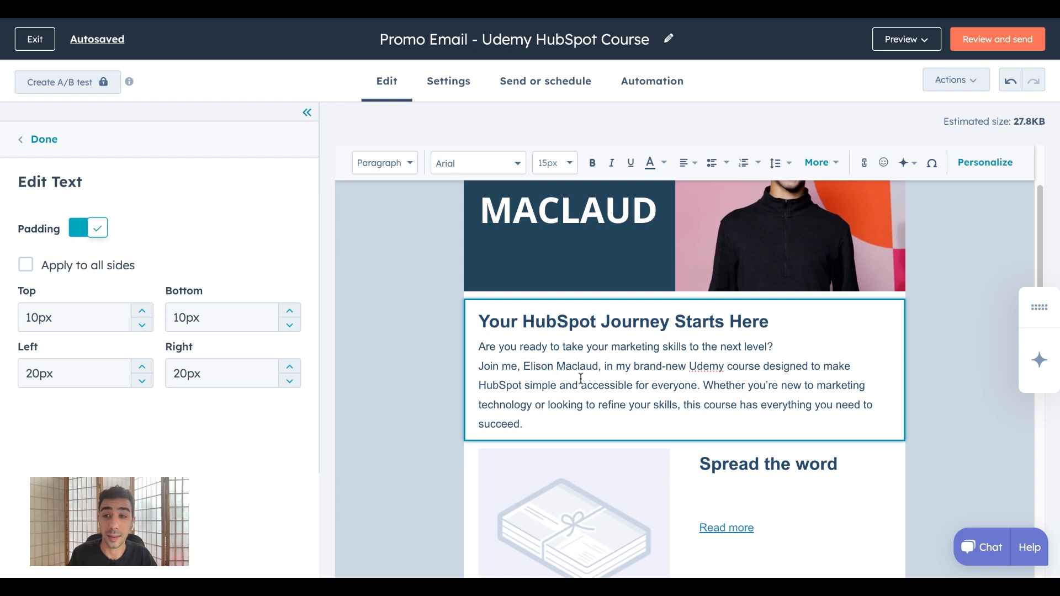
Select the paragraph under "Your HubSpot Journey Starts Here" and examine the AI refine options for rewriting, expanding, shortening or changing its tone.
drag(542, 424, 483, 346)
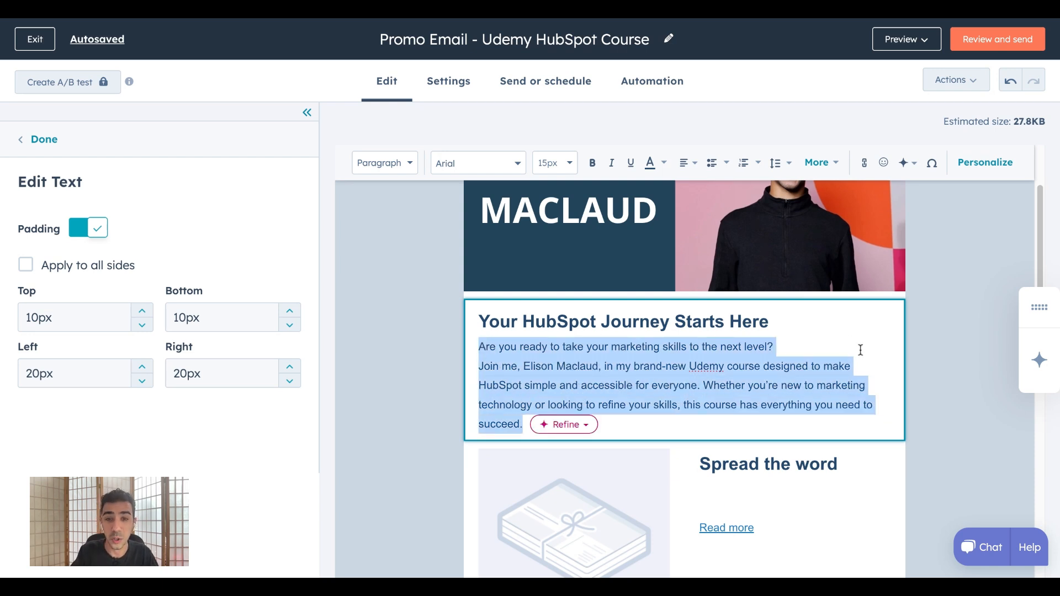
click(573, 426)
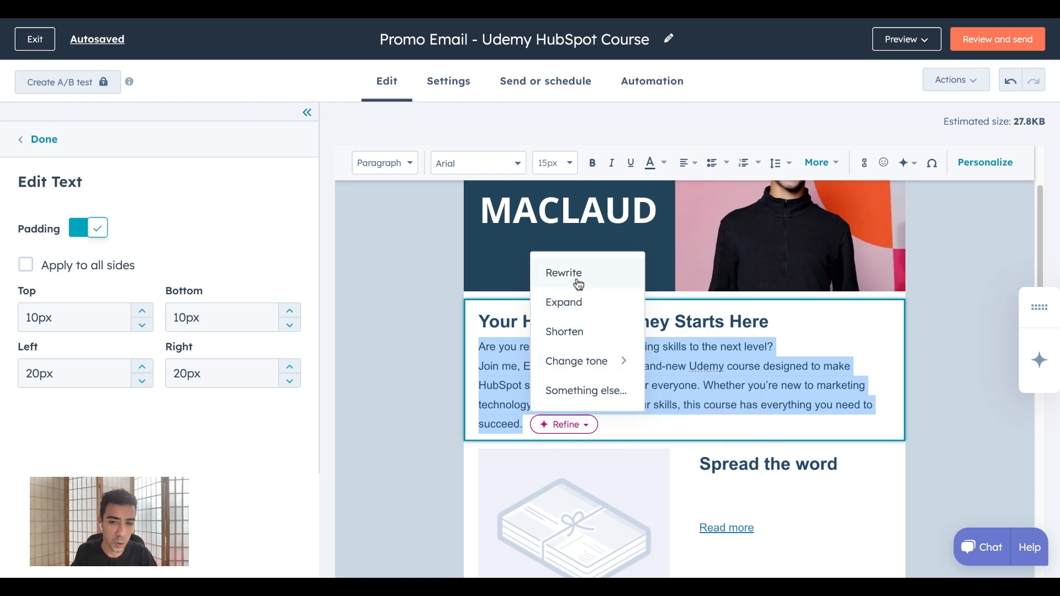
click(775, 383)
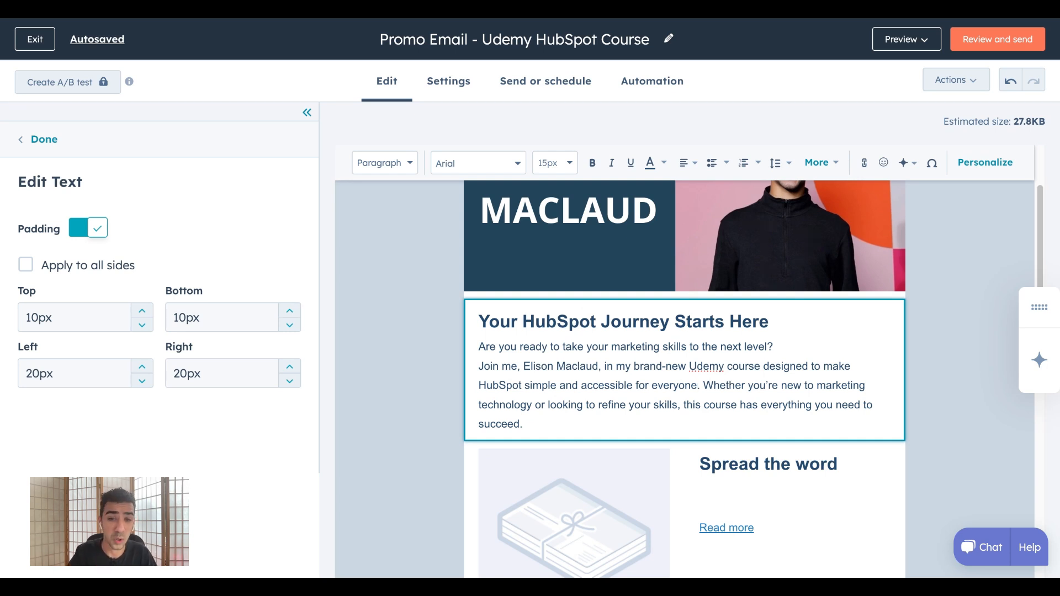
drag(529, 419, 479, 347)
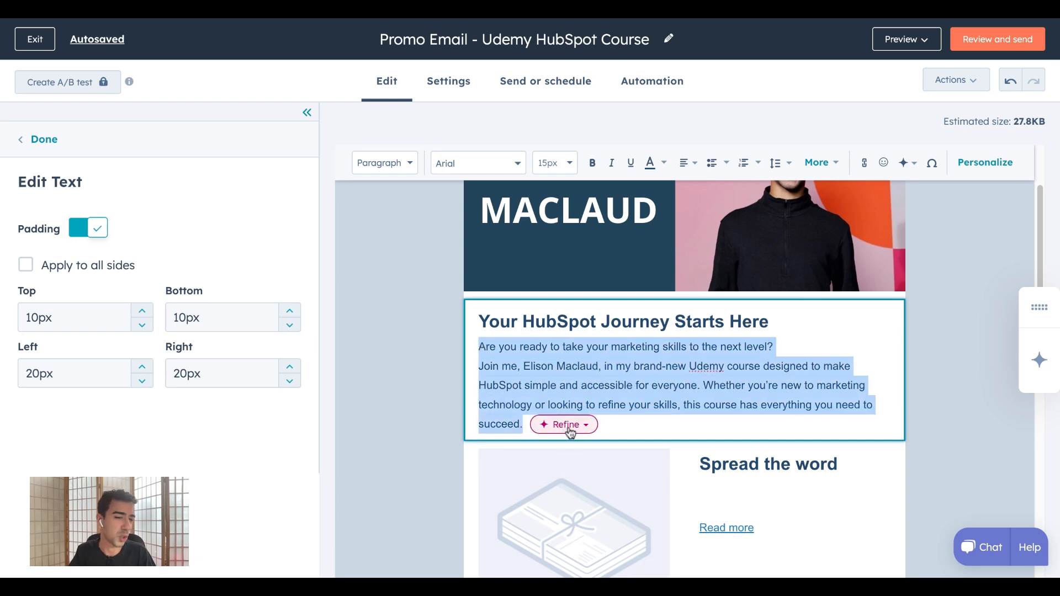
click(585, 361)
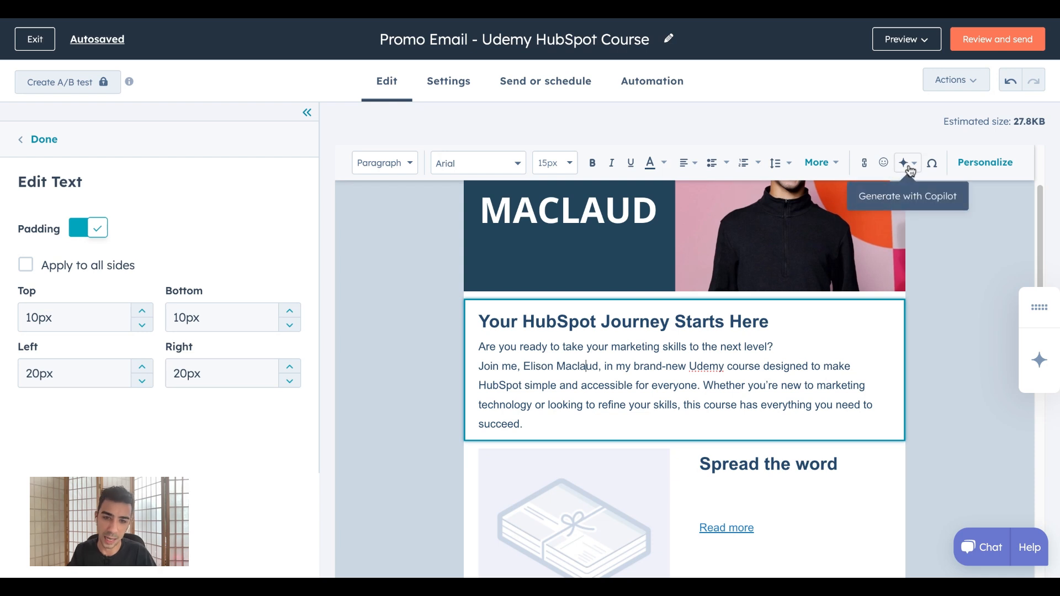
Set the background color of the first "Spread the word" section to the light peach FCE5CD.
scroll(655, 268, down, 3)
click(574, 368)
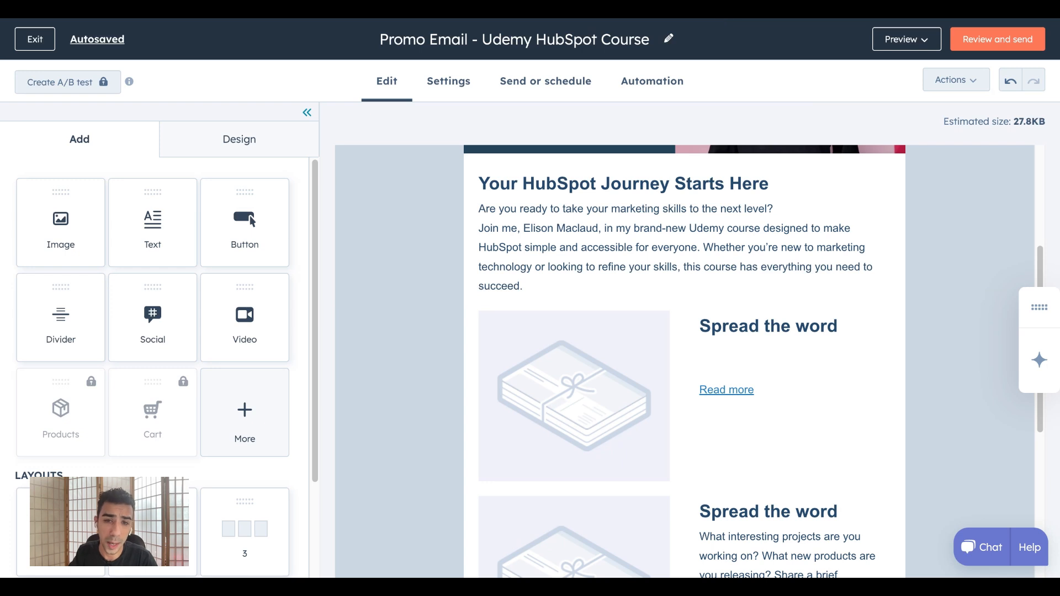
scroll(427, 322, down, 1)
click(391, 310)
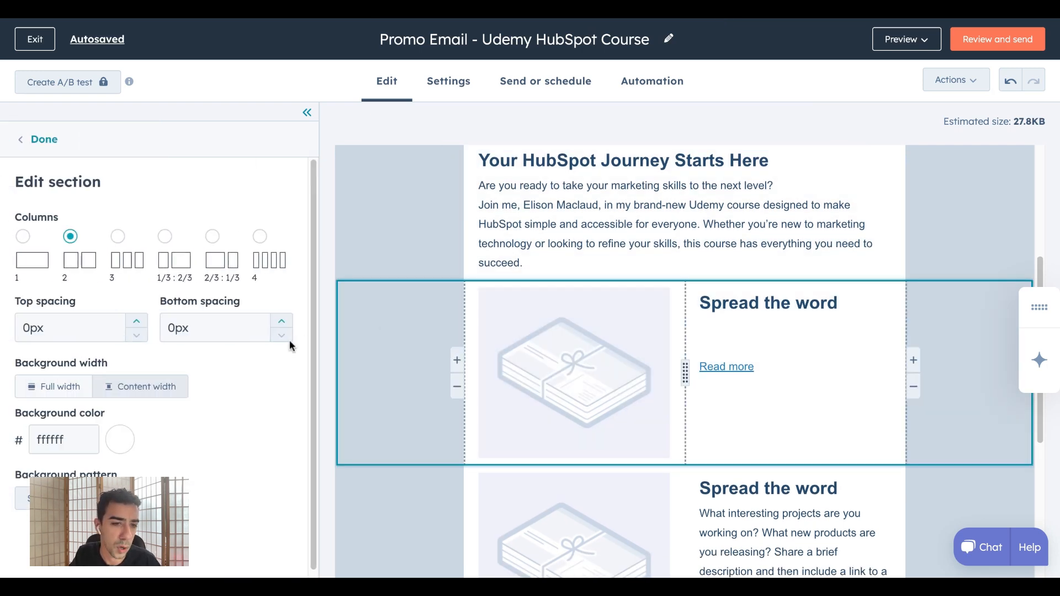
click(122, 445)
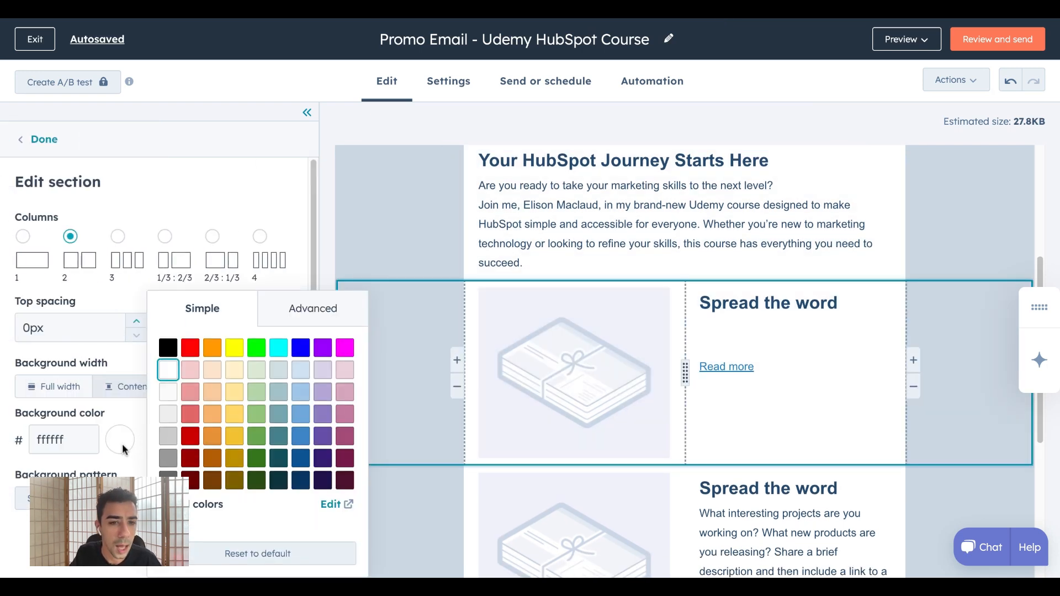
click(212, 369)
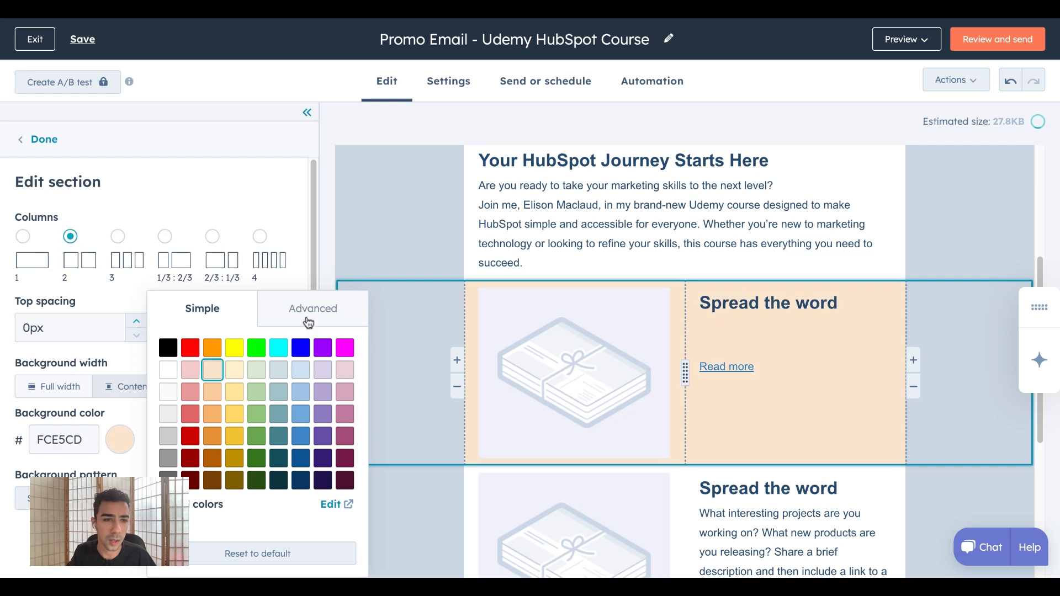
click(415, 221)
Open the image selection for replacing the placeholder image in the peach section.
click(594, 364)
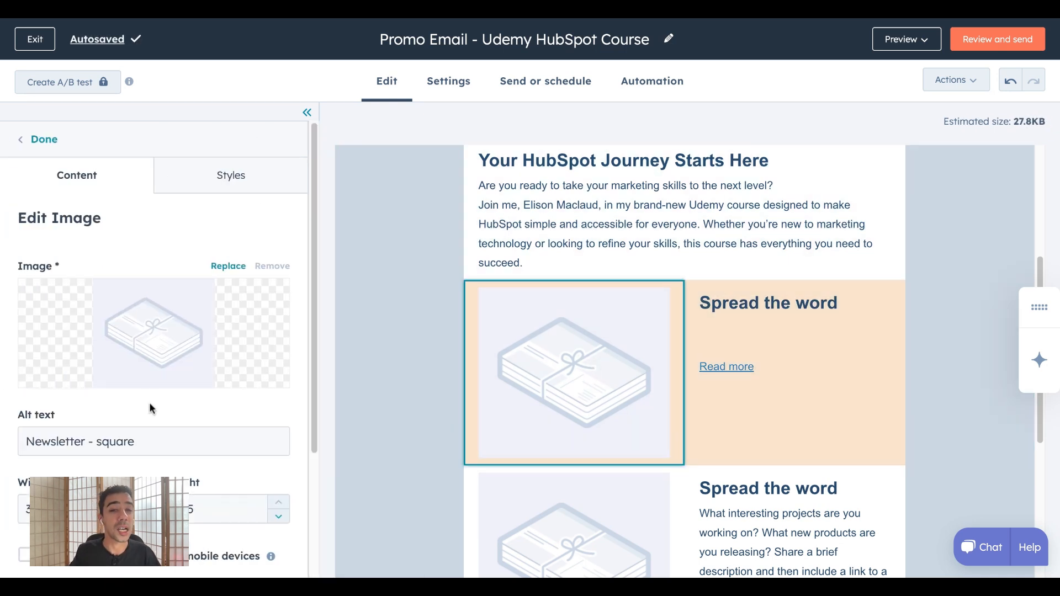
mouse_move(203, 365)
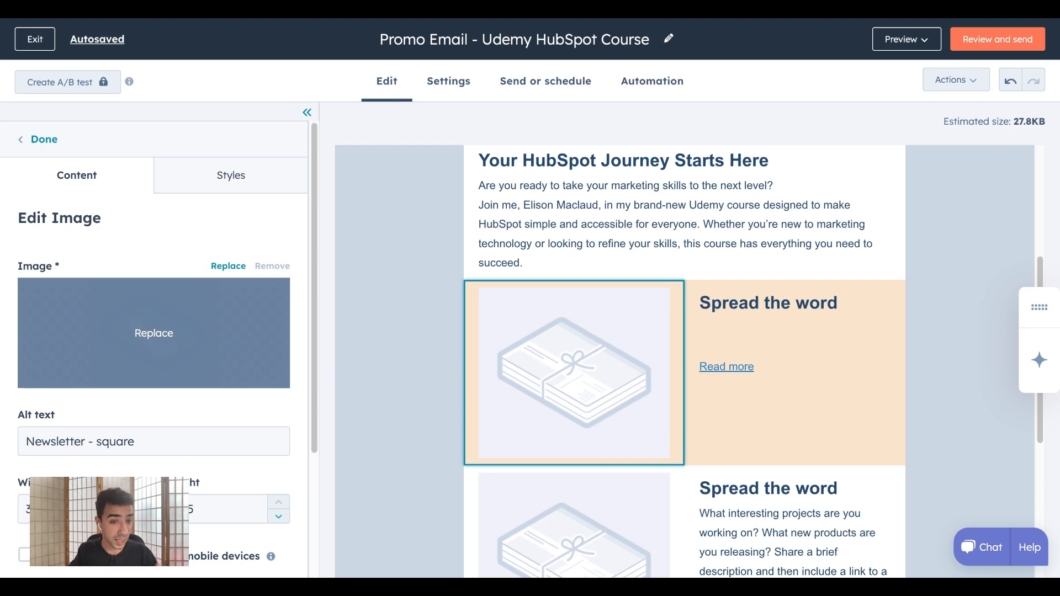
click(177, 346)
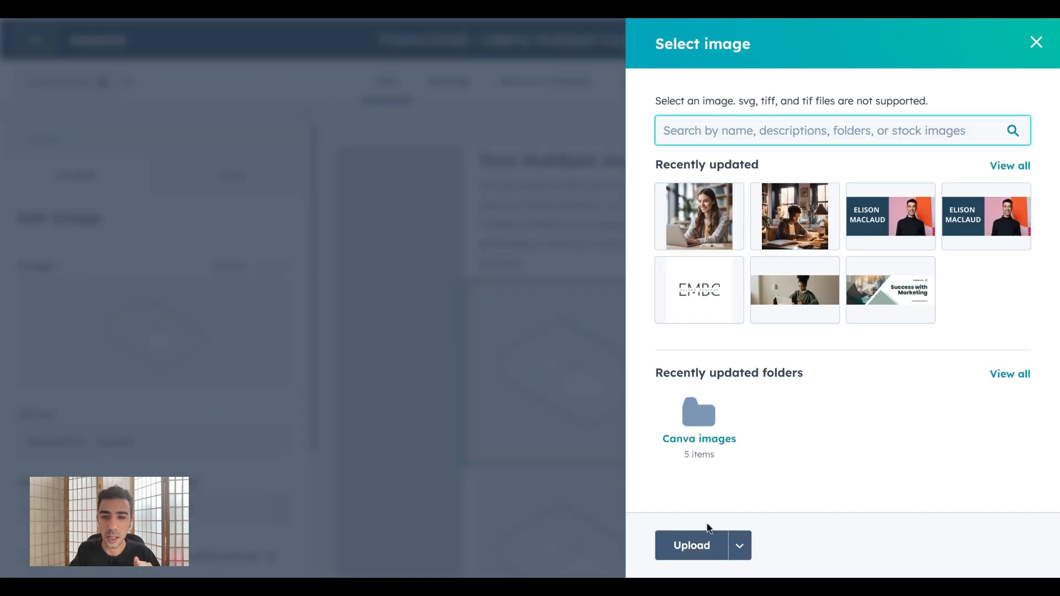
Start designing the image with Canva and choose the Email Header (600 × 200 px) template.
click(740, 548)
click(676, 514)
click(457, 148)
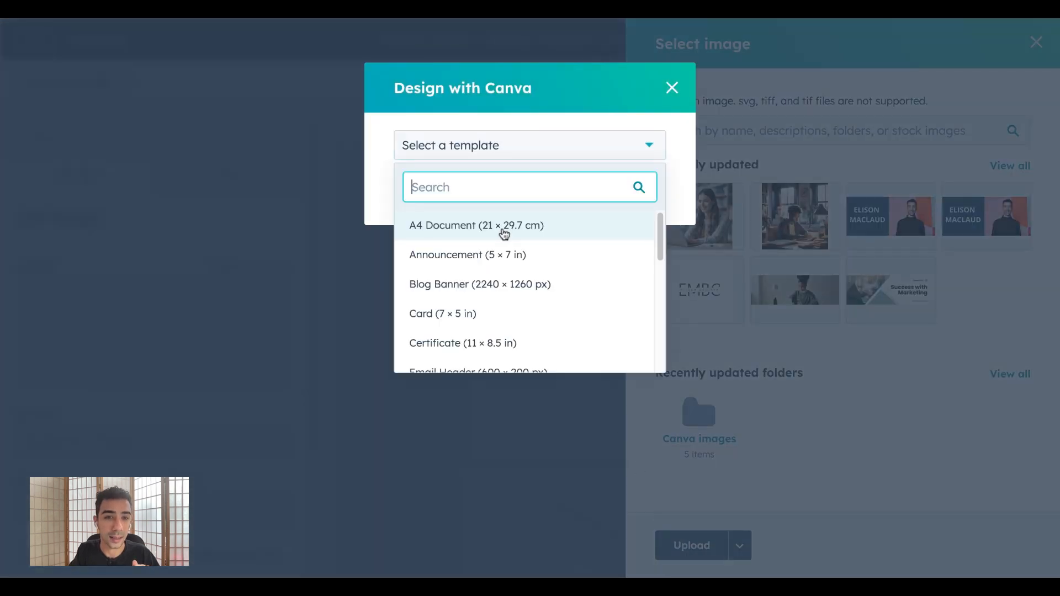
scroll(515, 270, down, 1)
scroll(509, 266, down, 4)
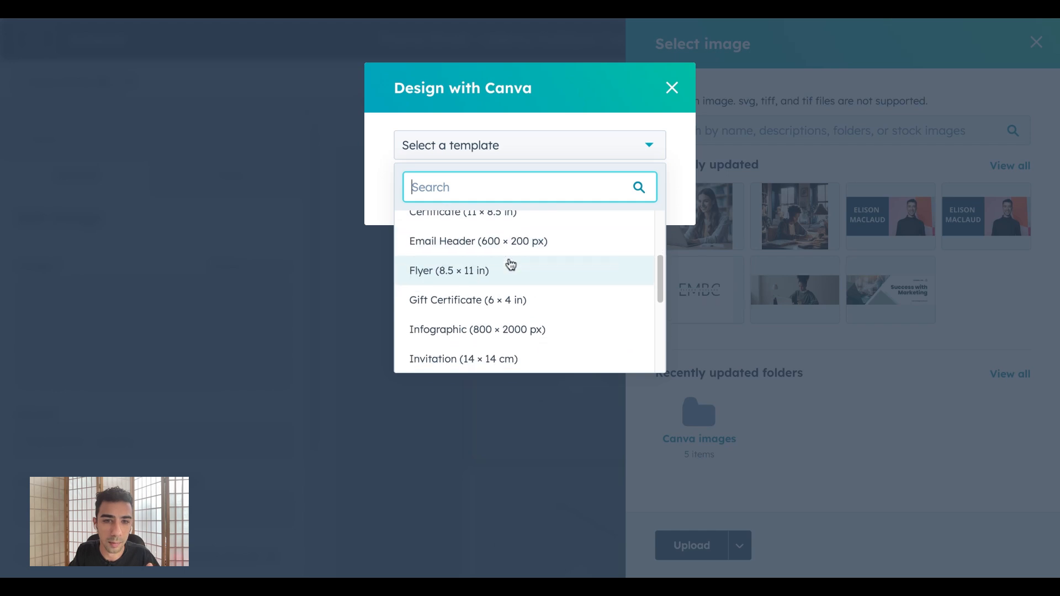
click(510, 242)
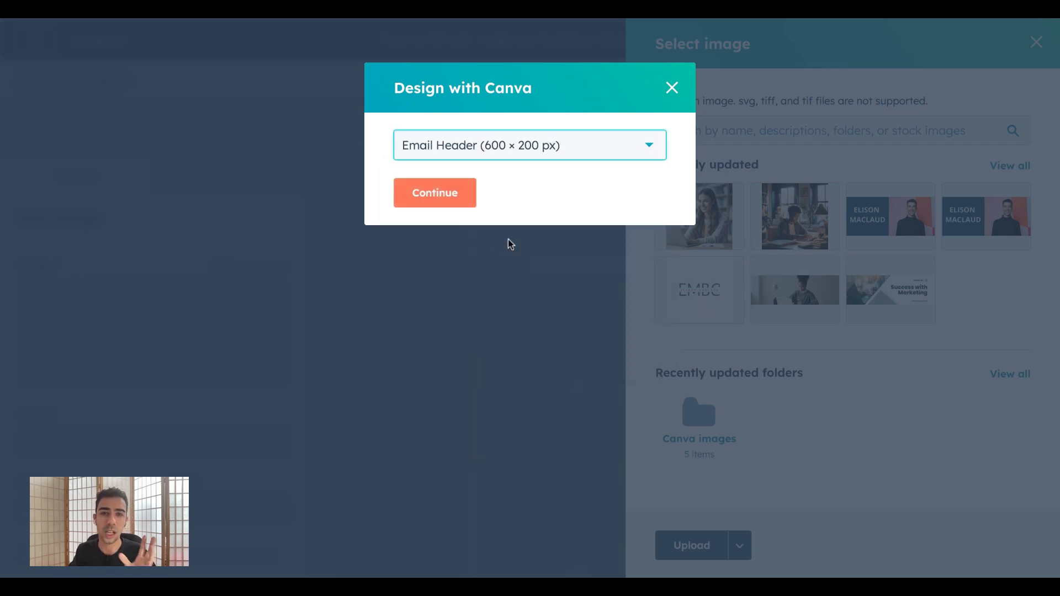
Change the Canva template to Logo (500 × 500 px) and continue to the design editor.
click(472, 152)
scroll(527, 259, down, 3)
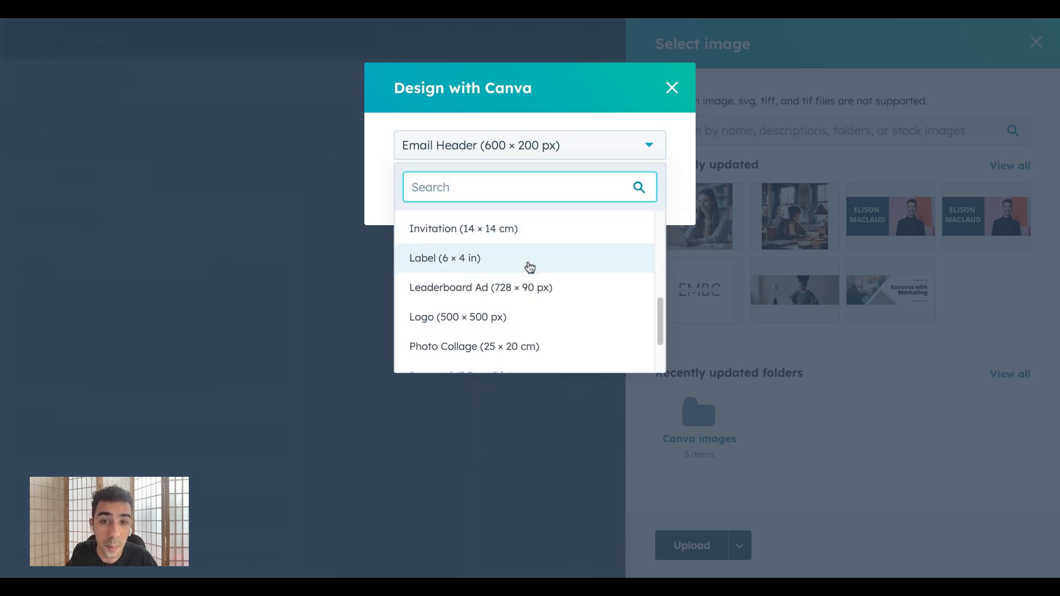
scroll(529, 268, down, 2)
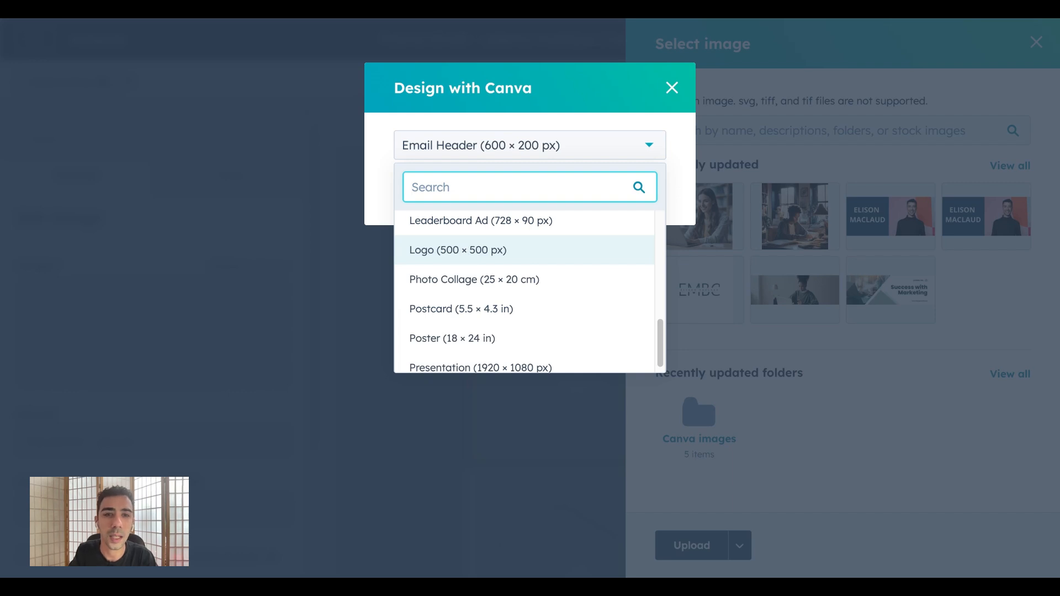
click(529, 251)
click(431, 192)
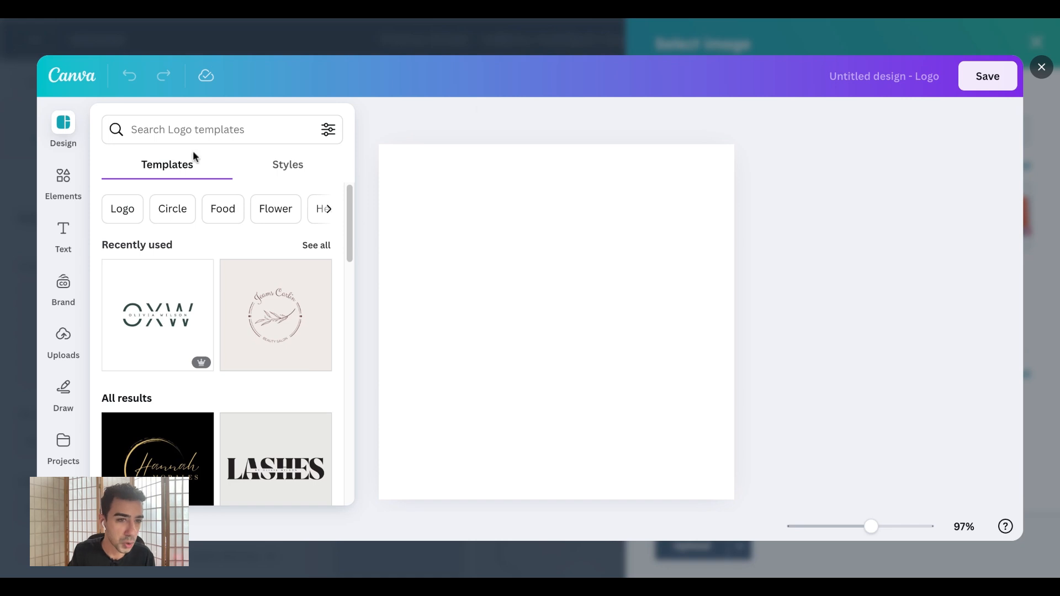
Open the AI image generator among Canva's elements, ready for an image description.
click(65, 177)
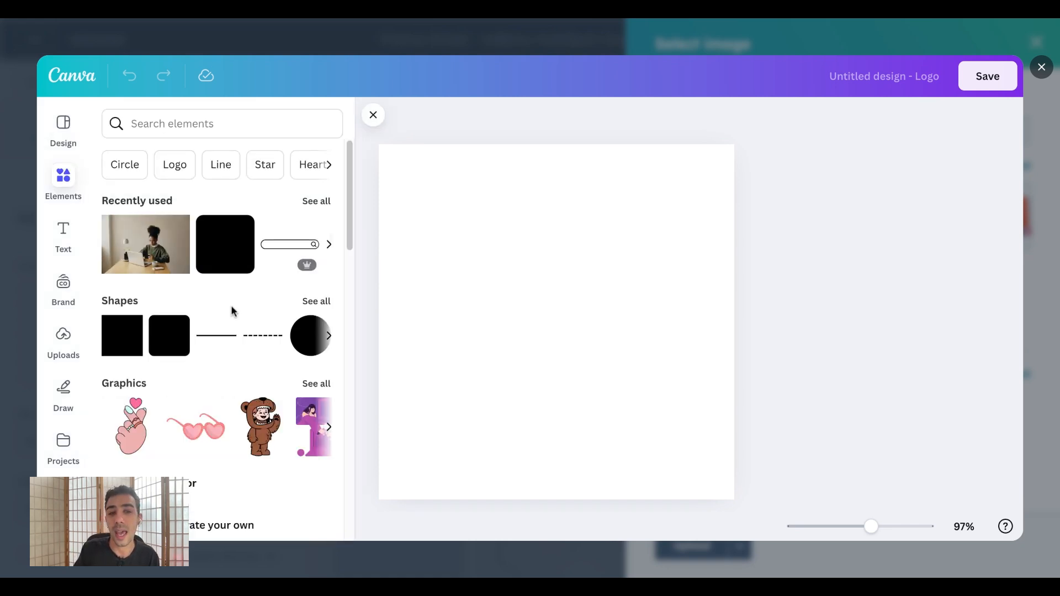
scroll(232, 311, down, 3)
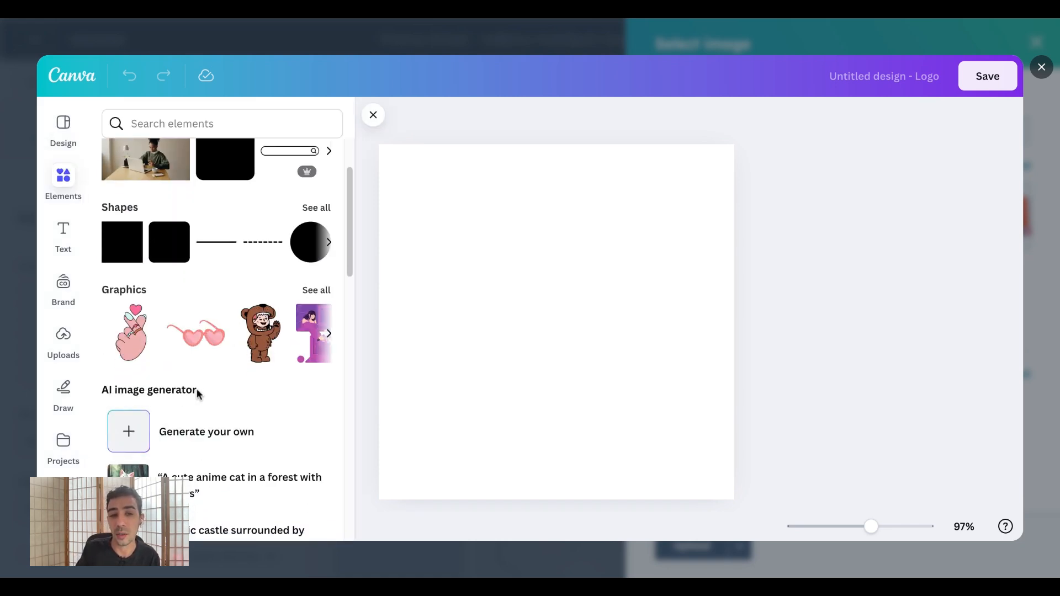
scroll(200, 395, down, 3)
click(208, 322)
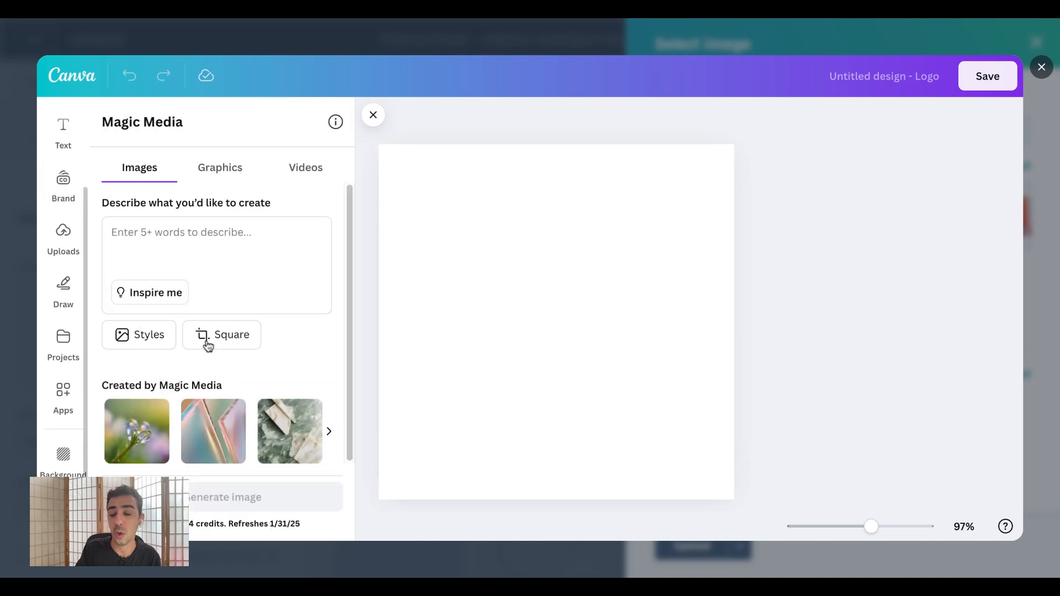
click(198, 250)
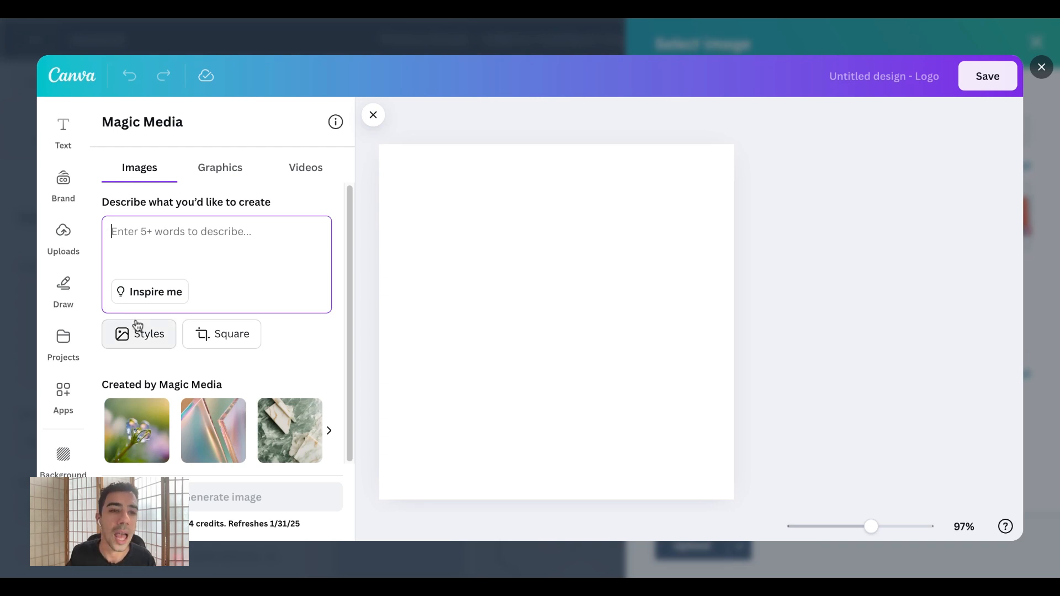
Try the uploaded photo of the smiling woman at a laptop on the blank canvas, and leave Canva without saving.
click(63, 235)
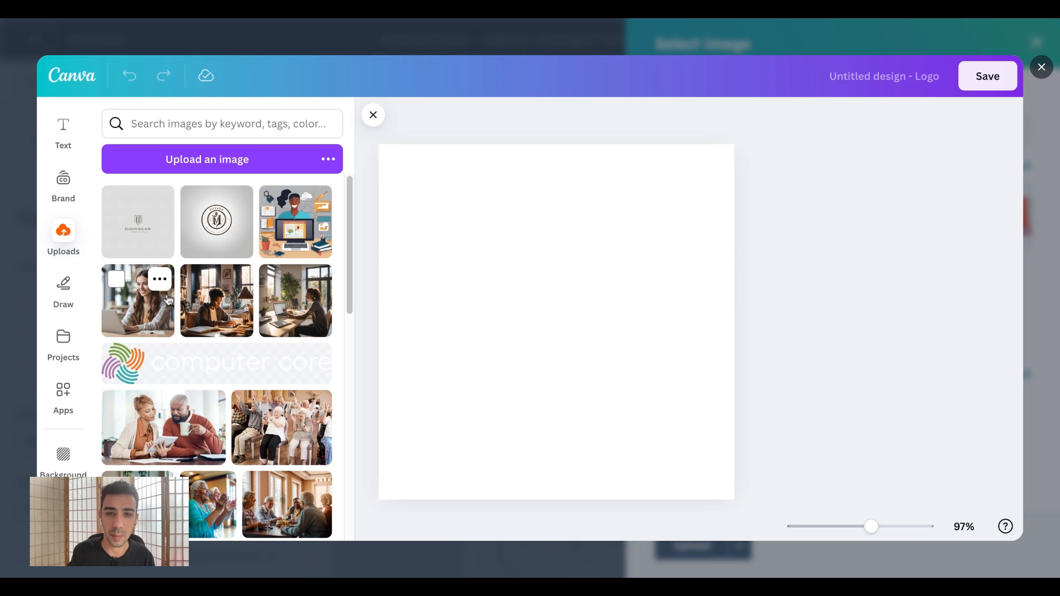
click(168, 300)
drag(168, 300, 488, 254)
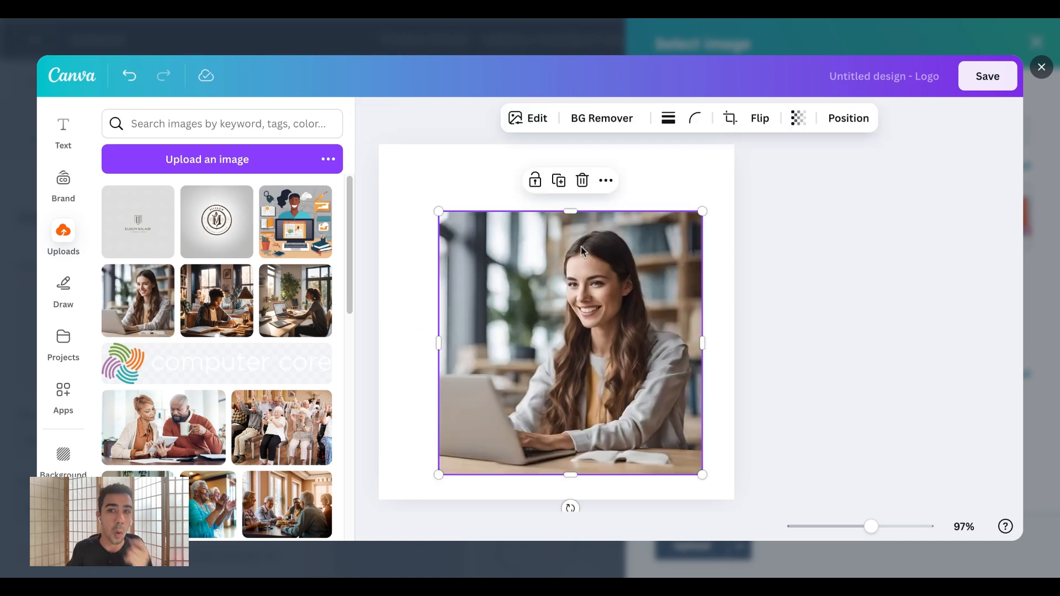
key(Delete)
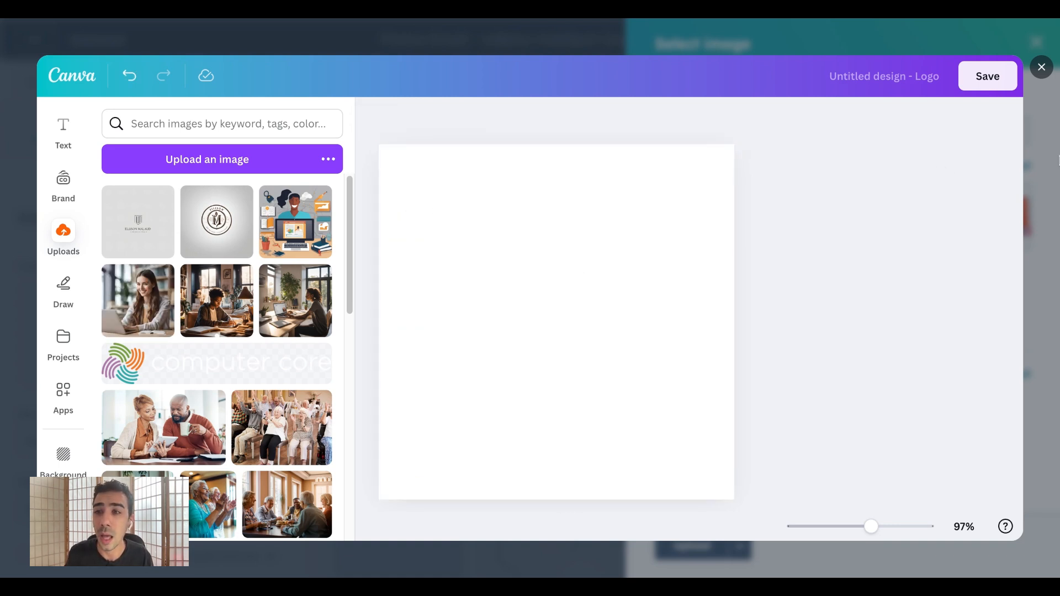
click(1041, 68)
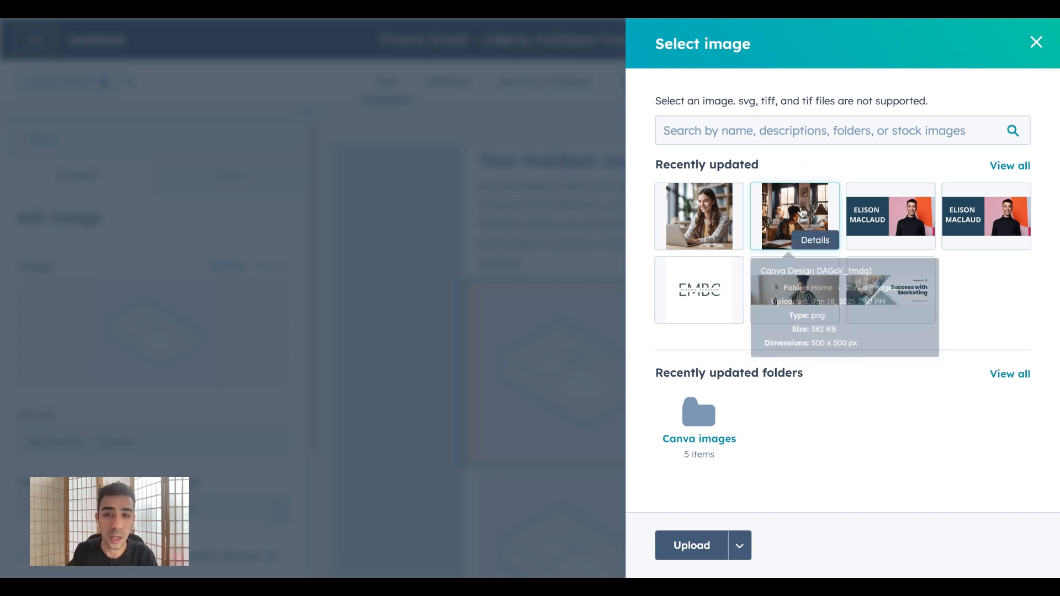
Replace the placeholder with the existing picture of a student writing at a desk and set its alt text to "Student learning from his desk".
click(803, 213)
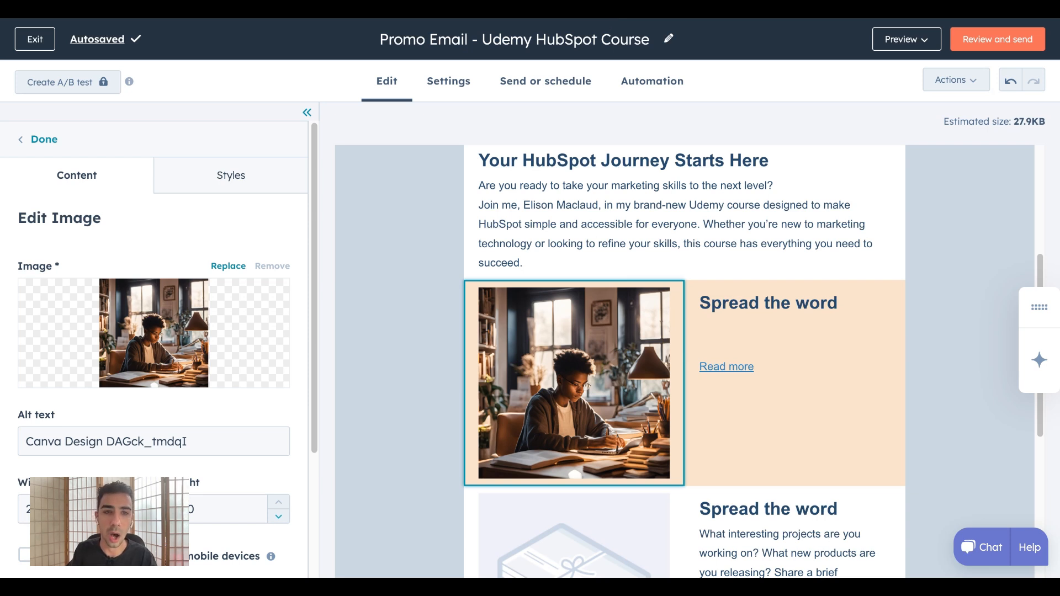
double_click(193, 444)
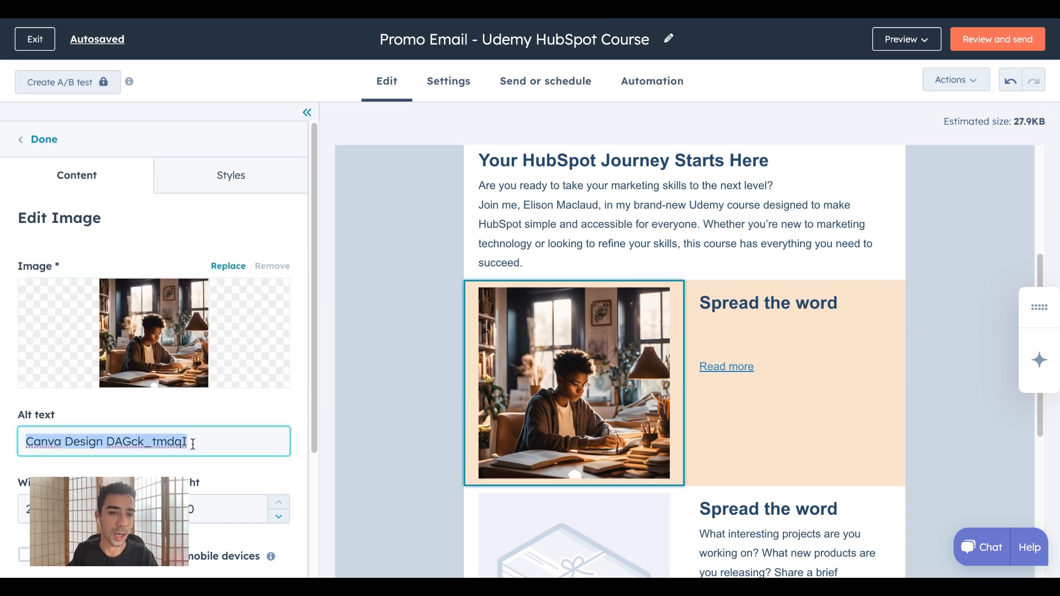
key(ctrl+a)
text(Student learning from his desk)
scroll(201, 375, down, 3)
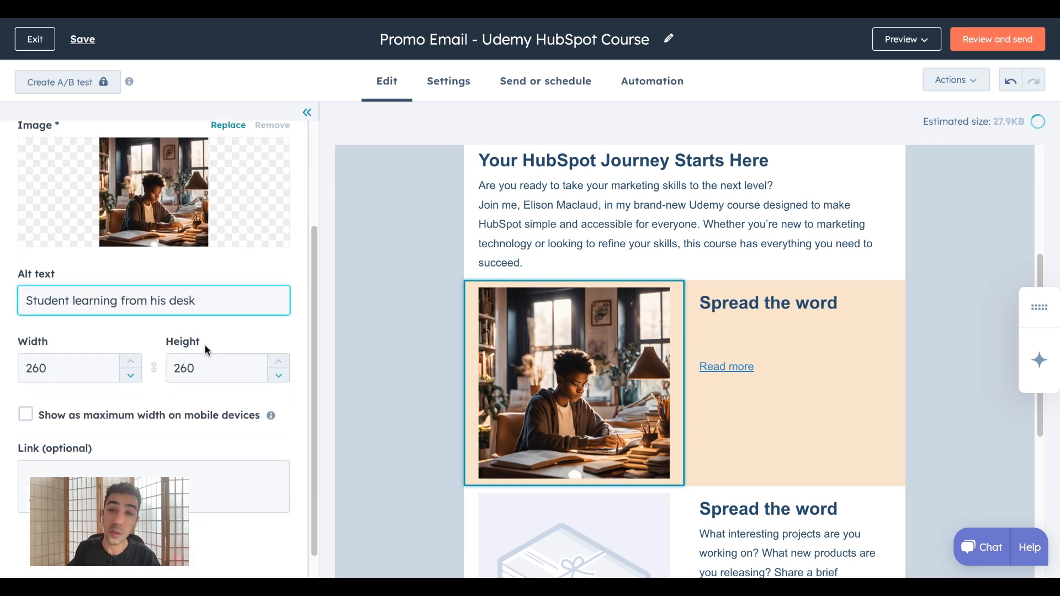
scroll(205, 343, down, 1)
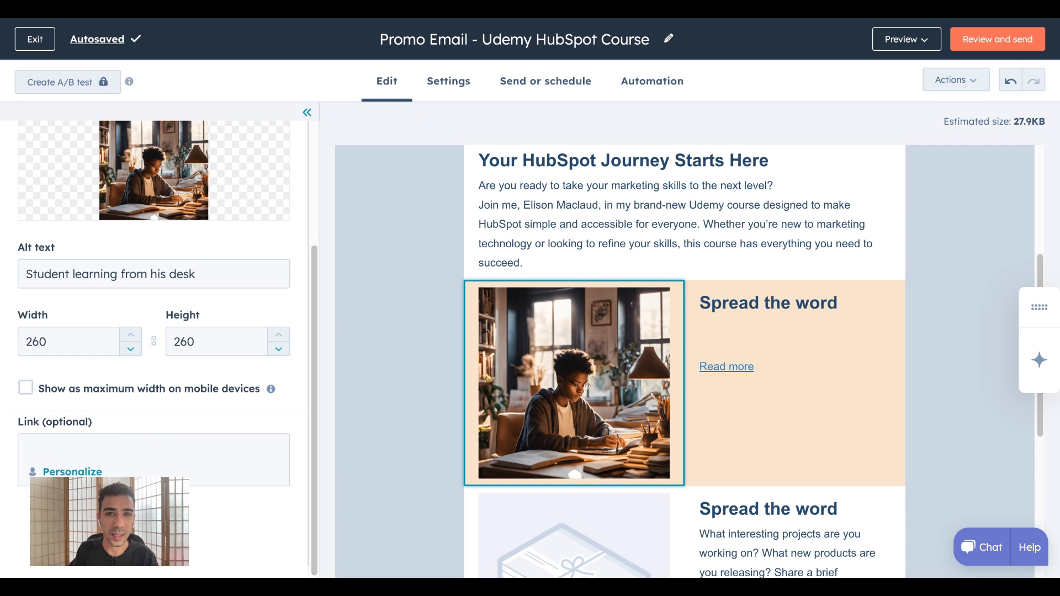
click(201, 448)
text(https://www.udemy.com/instructor/courses/)
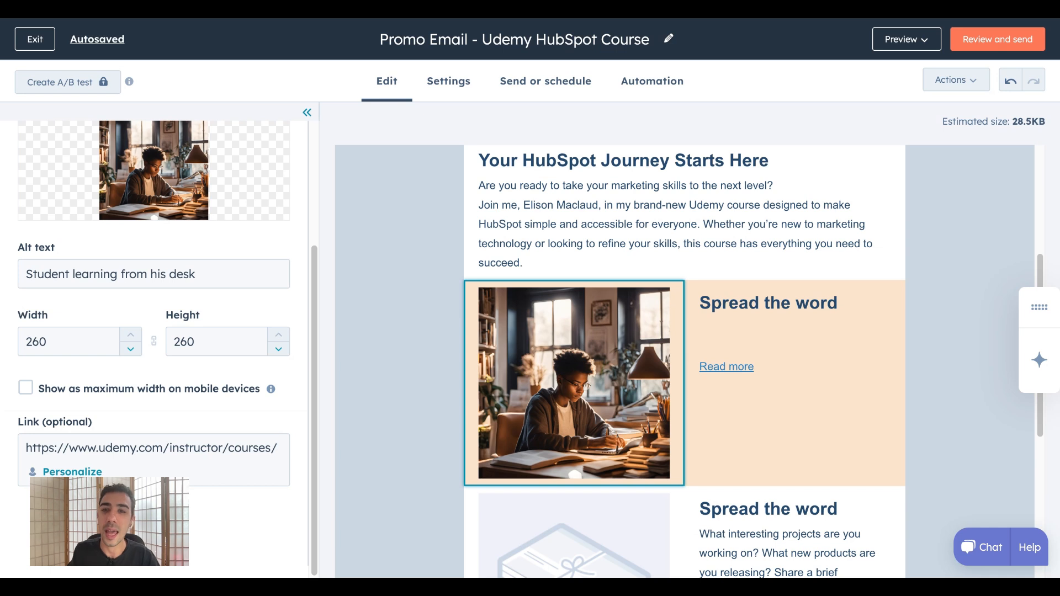
click(738, 335)
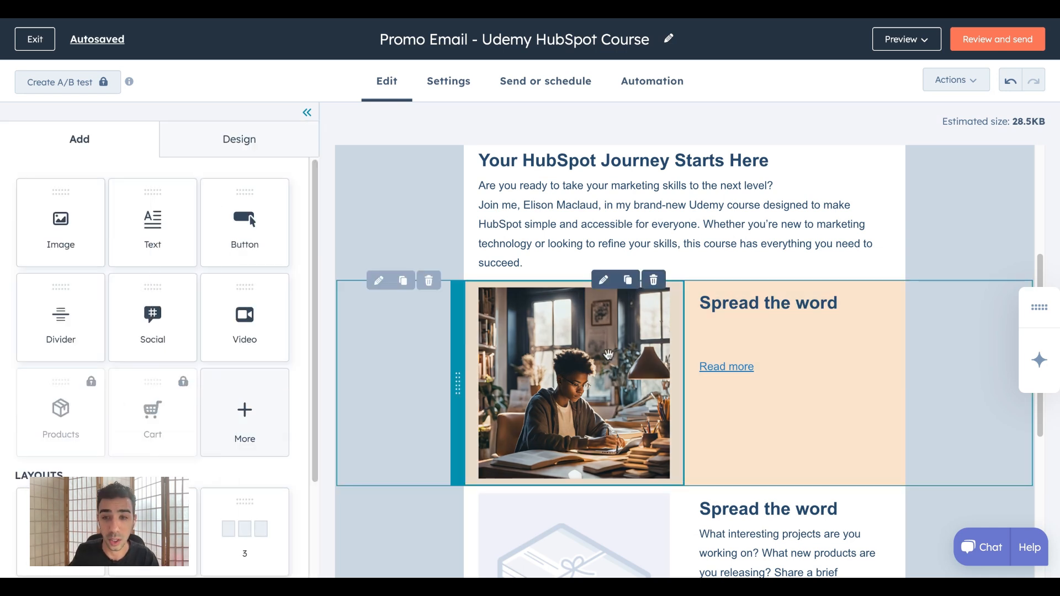
Replace the "Spread the word" heading beside the student image with "What you’ll learn:" and three bullets on inbound marketing fundamentals, HubSpot strategies and workflow tips.
click(773, 303)
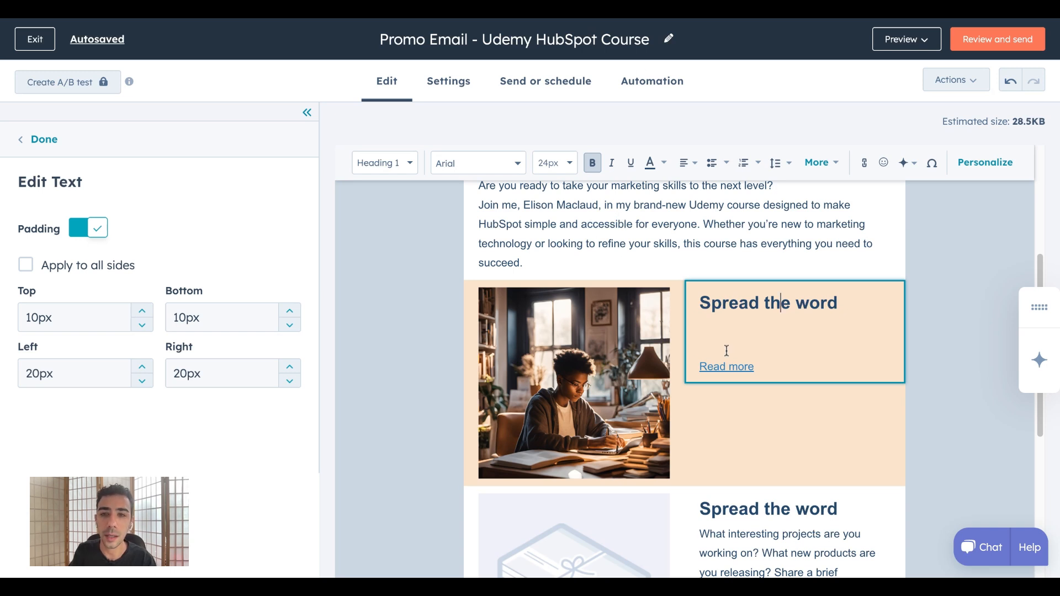
drag(769, 359, 700, 301)
text(What you’ll learn: The fundamentals of inbound marketing. Practical strategies to leverage HubSpot for your campaigns. Tips and tricks to streamline your workflows and achieve better results.)
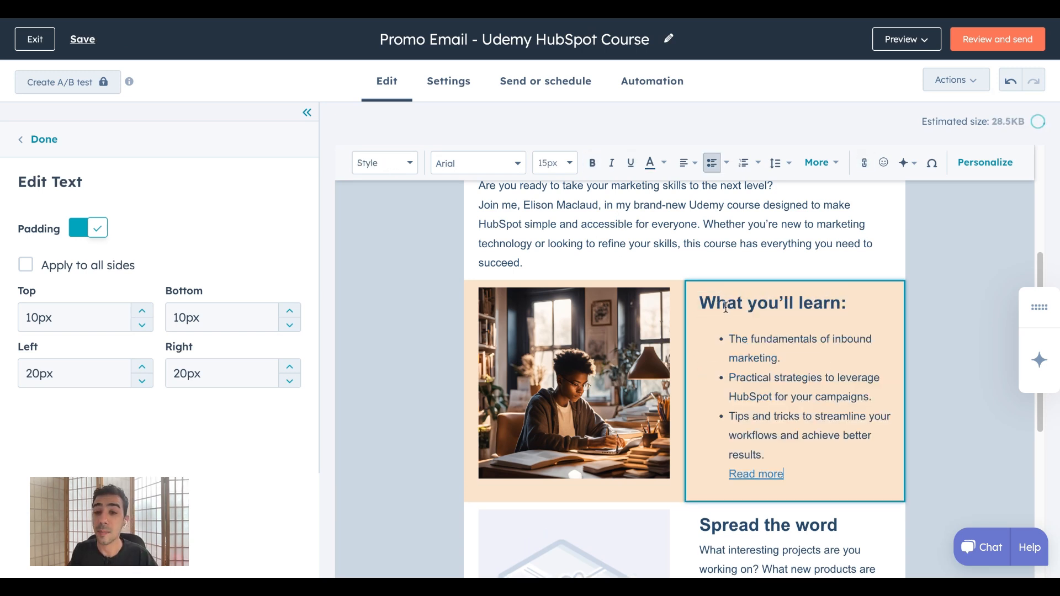
drag(848, 303, 702, 301)
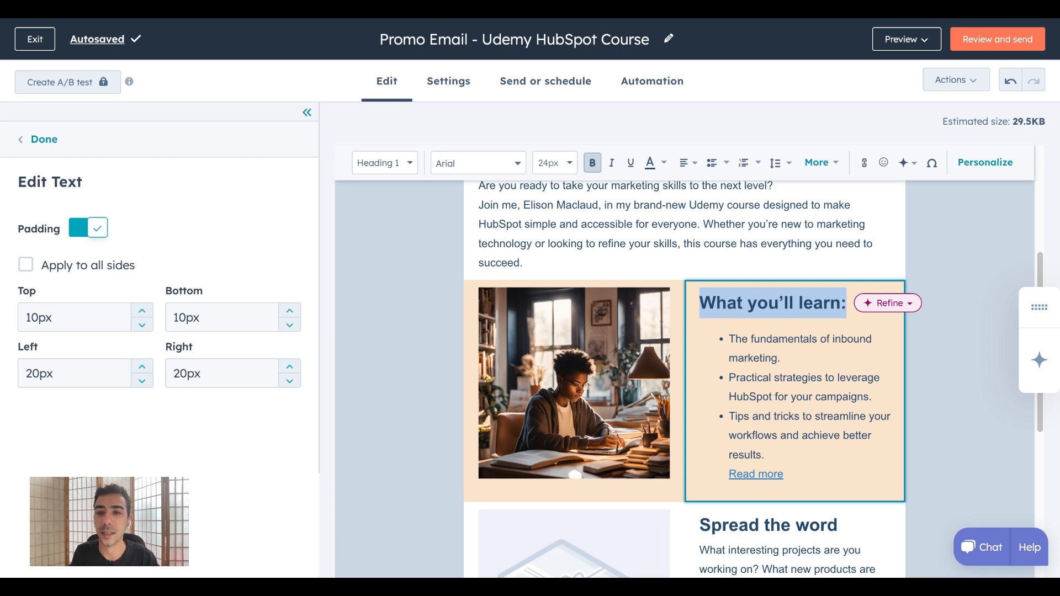
Try to add a line break between the last "What you’ll learn:" bullet and the "Read more" link, and undo it.
drag(746, 453, 750, 451)
scroll(766, 434, down, 1)
click(768, 359)
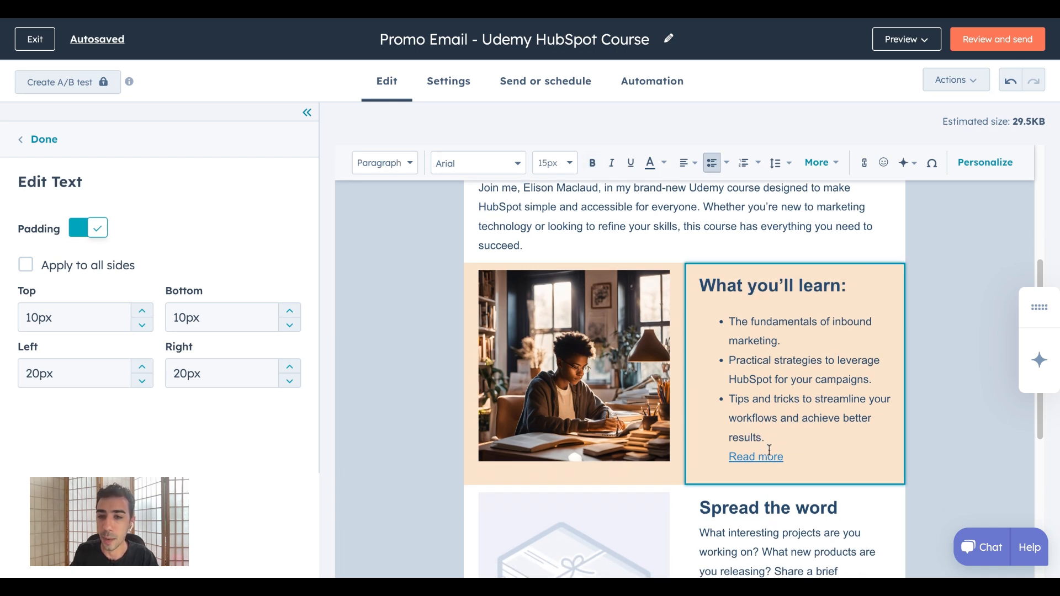
scroll(767, 450, down, 1)
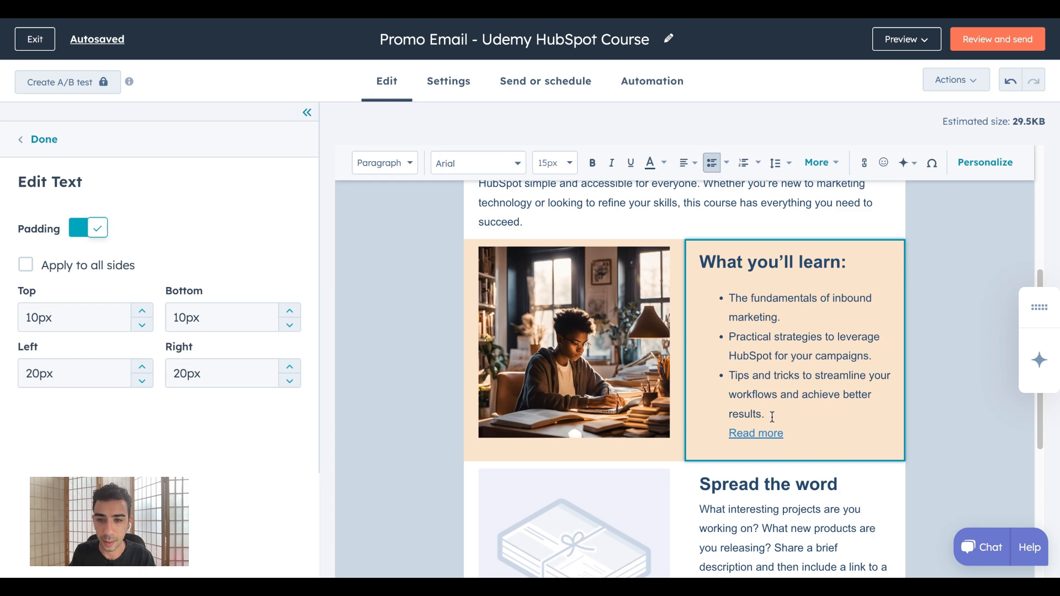
key(Return)
key(super+z)
click(759, 433)
click(788, 413)
scroll(787, 412, down, 1)
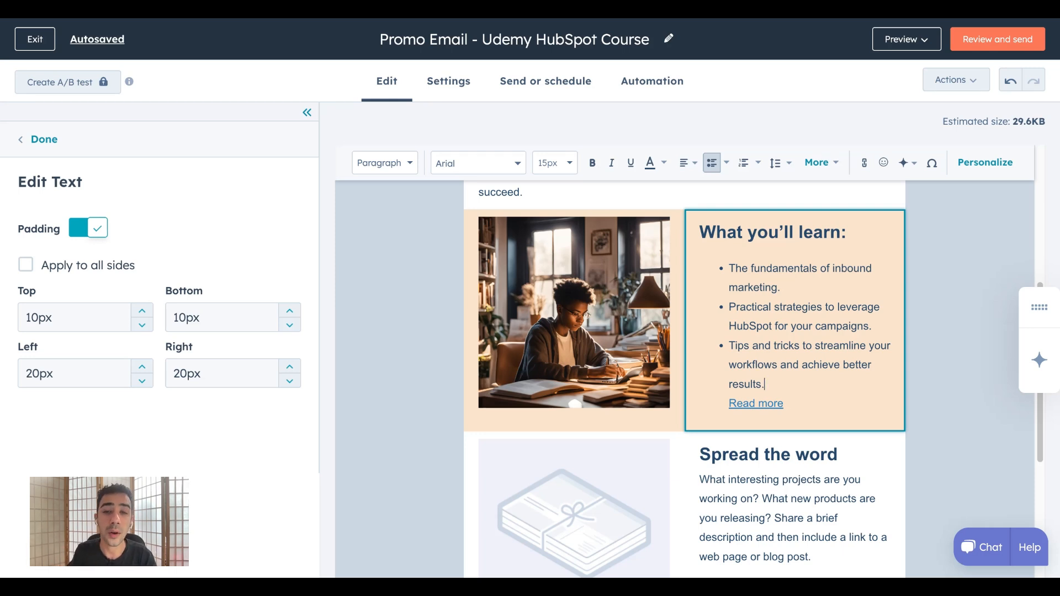
Replace the remaining placeholder with the existing picture of a smiling woman at a laptop, with alt text "Young professional taking an online course at home".
scroll(823, 370, down, 3)
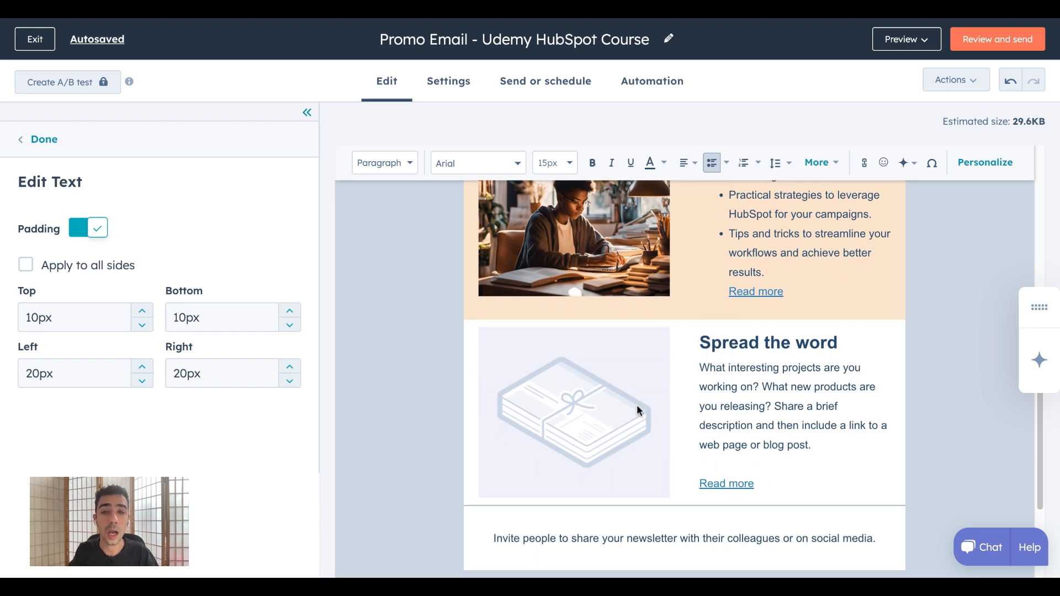
click(587, 407)
click(587, 407)
click(144, 351)
click(700, 216)
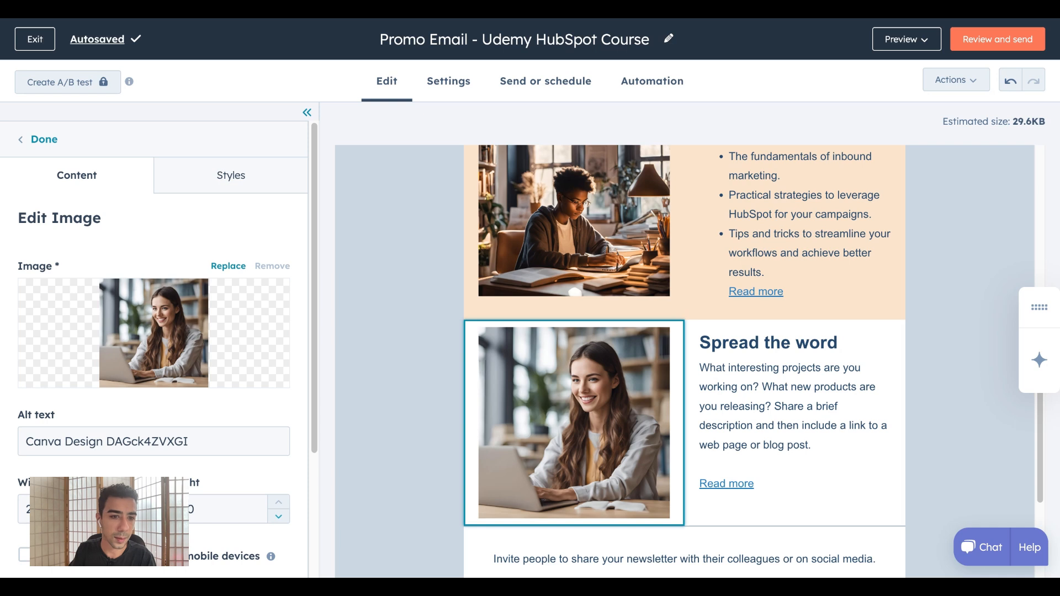
triple_click(168, 436)
key(ctrl+v)
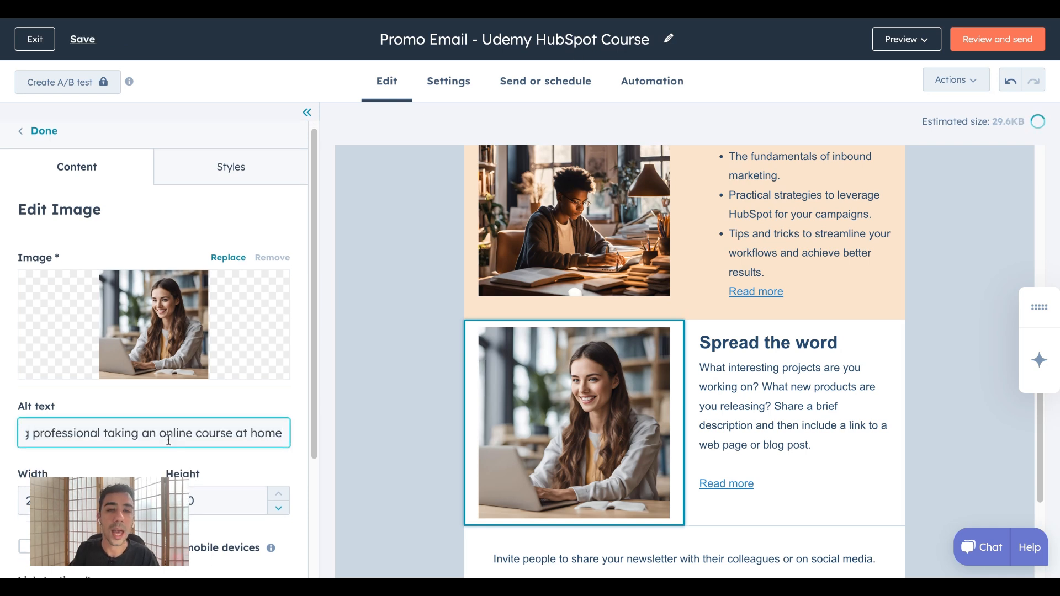
scroll(169, 446, down, 3)
click(139, 517)
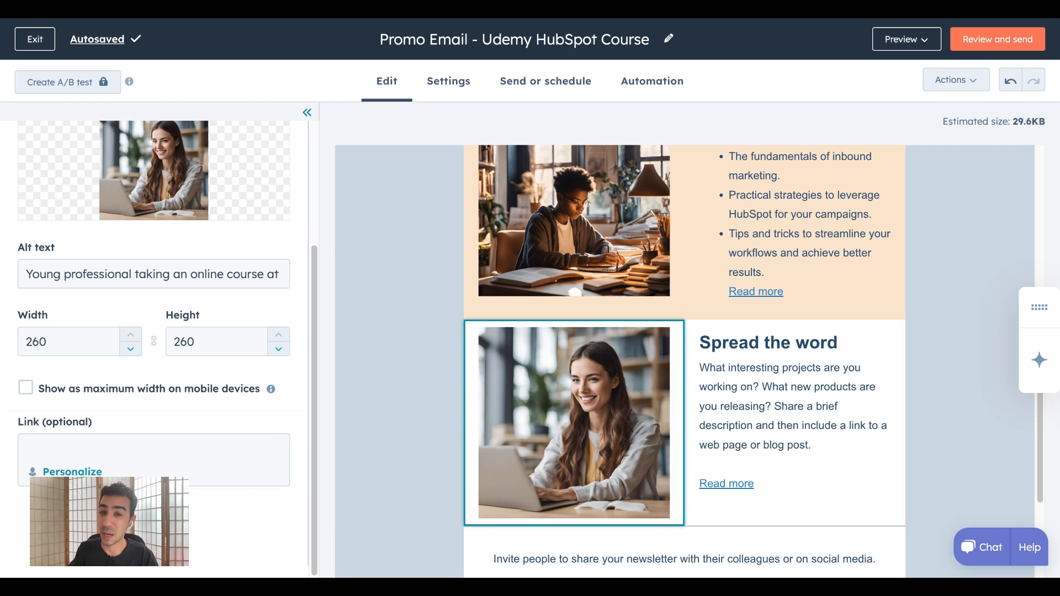
click(235, 443)
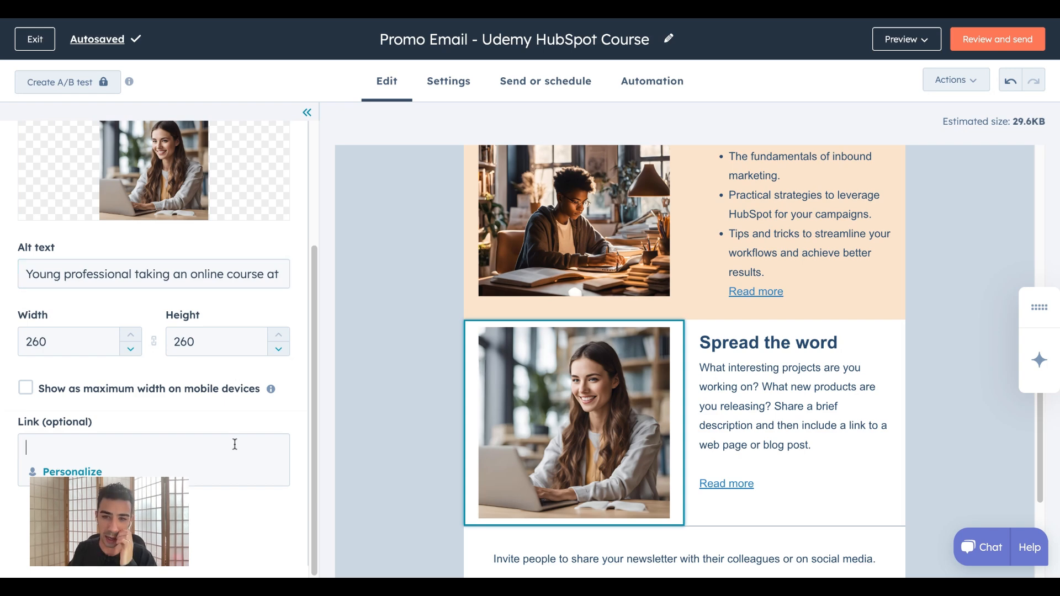
text(https://www.udemy.com/instructor/courses/)
Replace the "Spread the word" text beside the woman's picture with the heading "Why choose this course?" and a paragraph on the trainer's straightforward, results-driven course.
scroll(770, 387, down, 2)
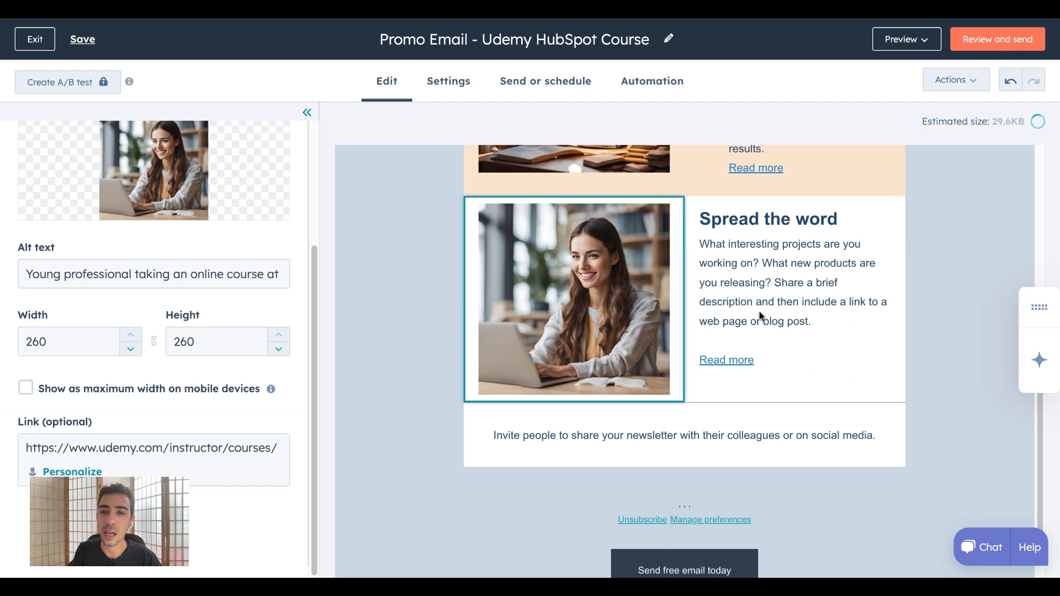
click(753, 275)
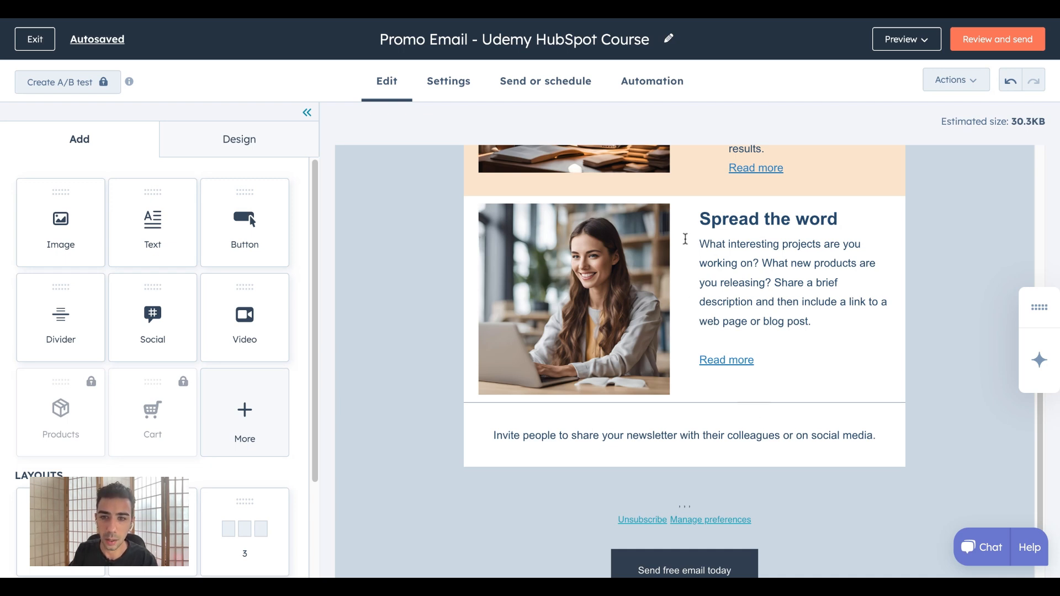
click(771, 339)
drag(774, 359, 697, 219)
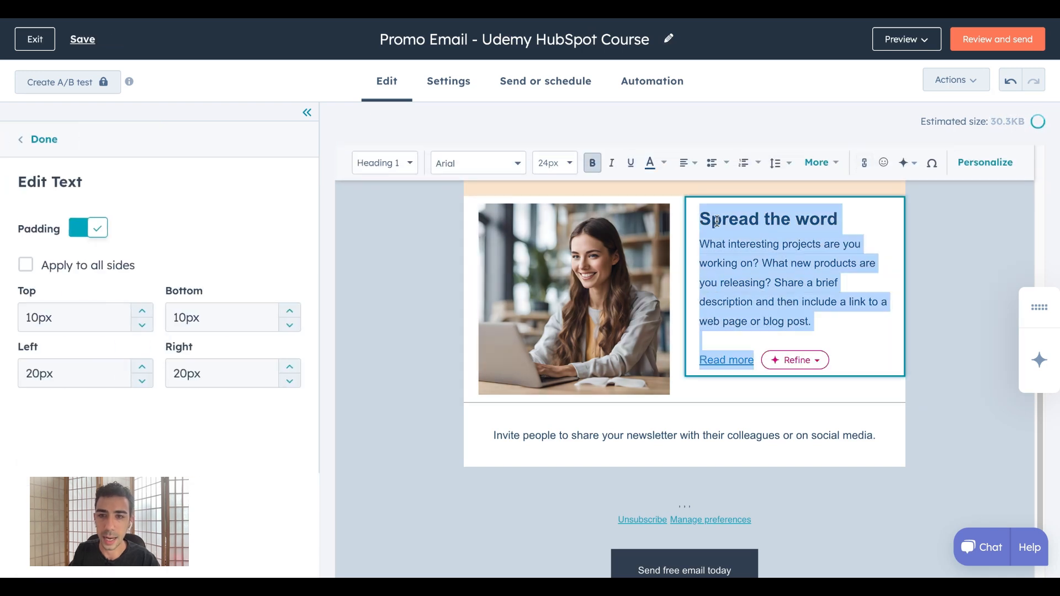
text(Why choose this course? As a seasoned HubSpot trainer and marketing technologist, I’ve designed this course to be straightforward, engaging, and results-driven—just like the strategies I teach.)
drag(764, 246, 699, 215)
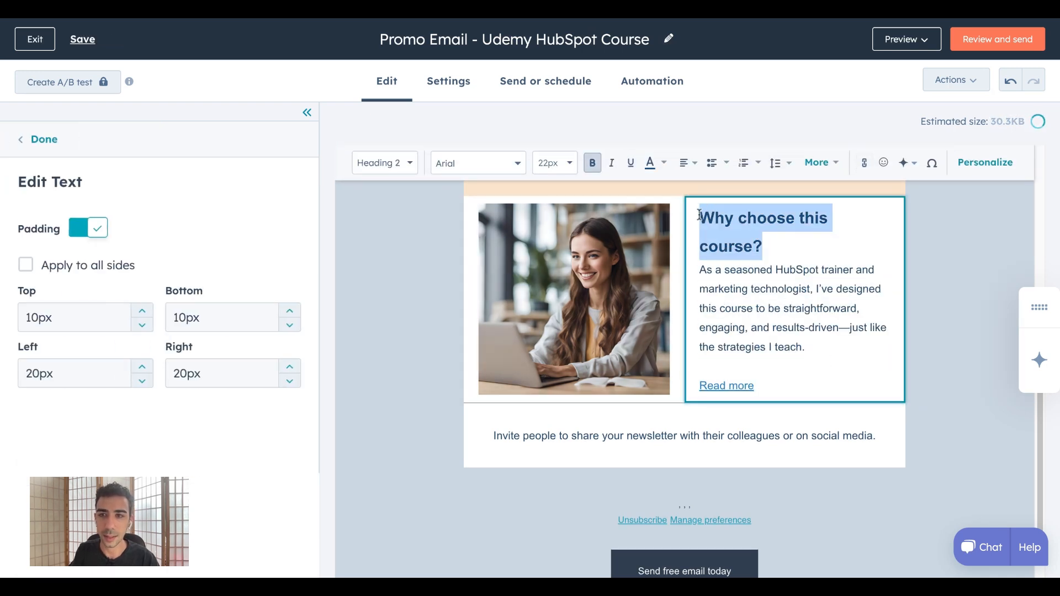
click(747, 227)
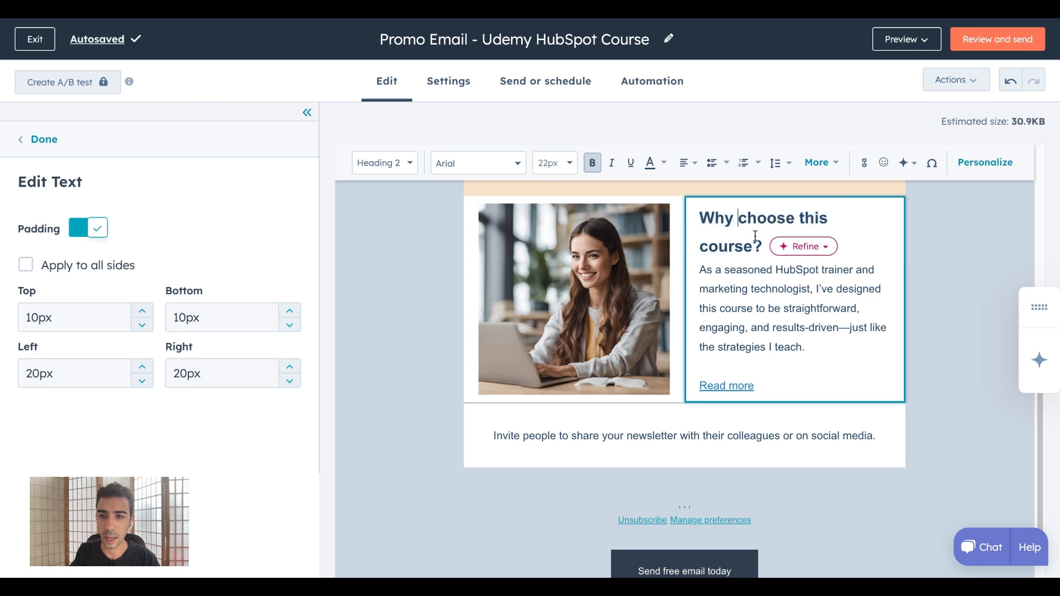
click(714, 374)
Replace the newsletter-sharing invitation above the footer with a new text block holding the centered heading "Ready to get started?".
scroll(711, 370, down, 1)
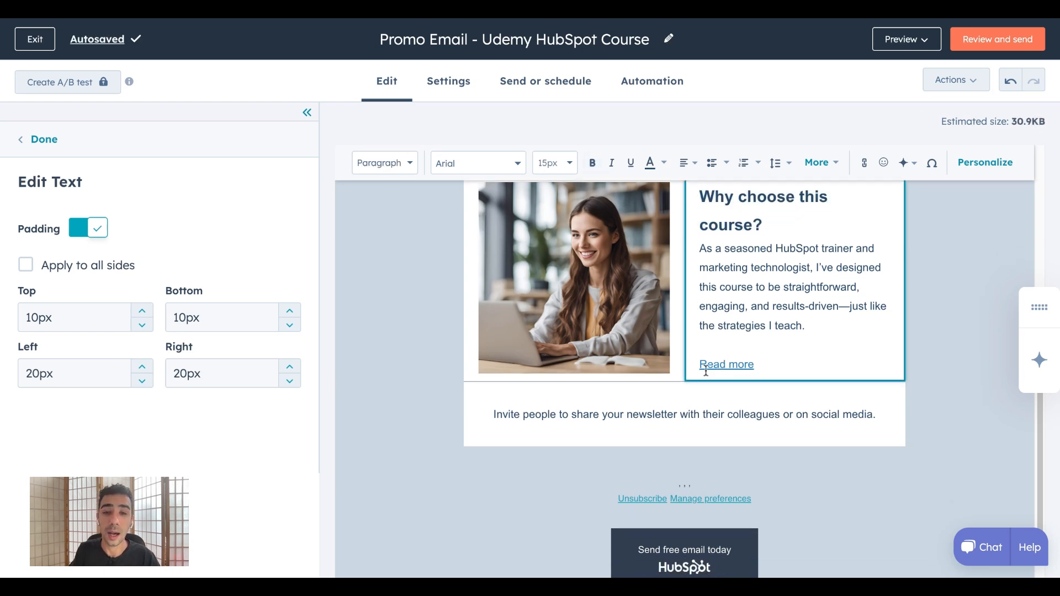
click(594, 420)
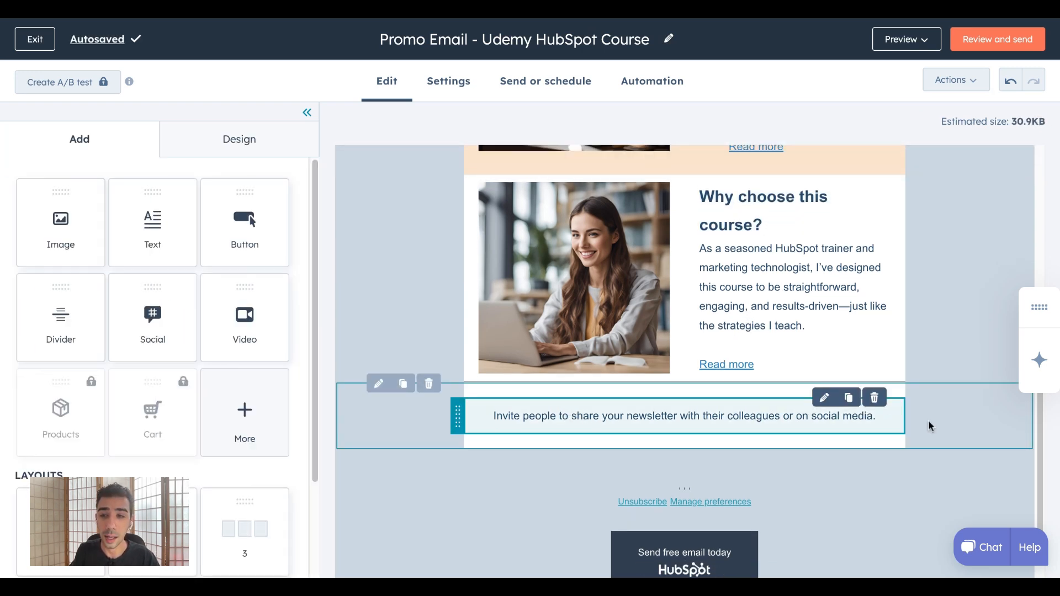
click(874, 398)
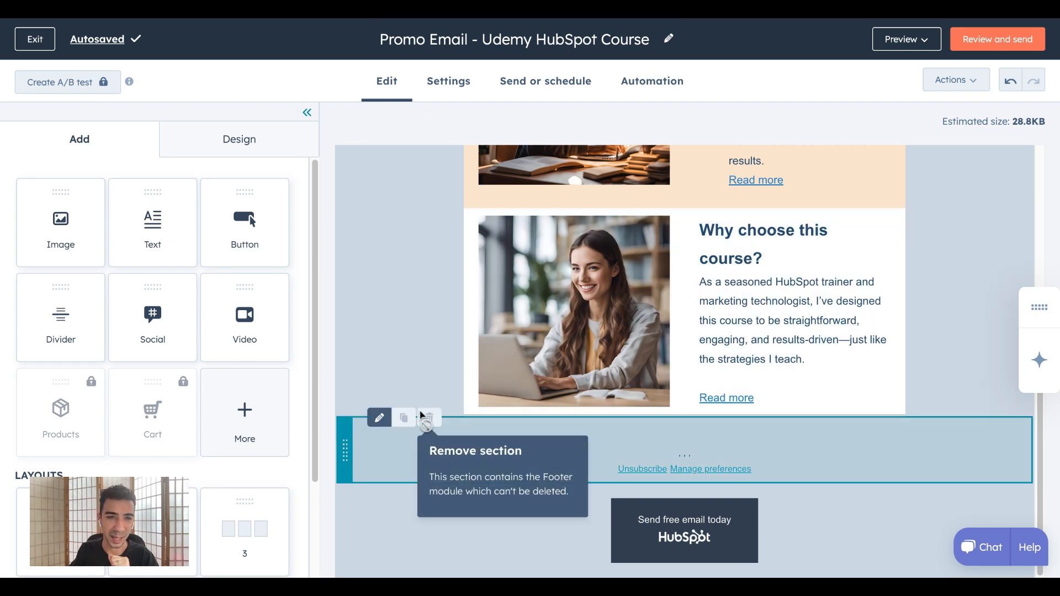
drag(148, 219, 674, 426)
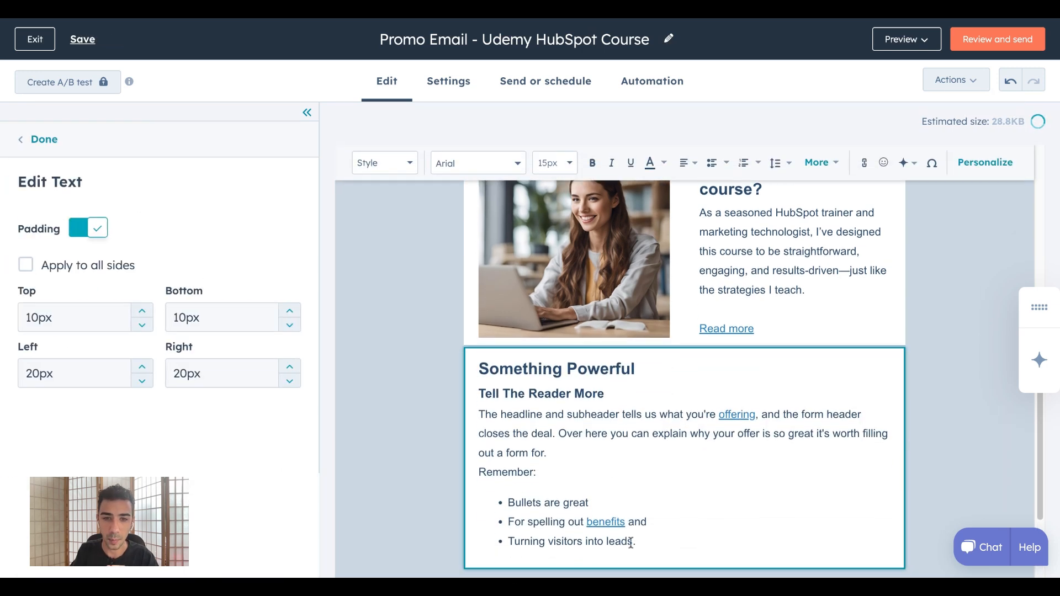
drag(653, 540, 480, 369)
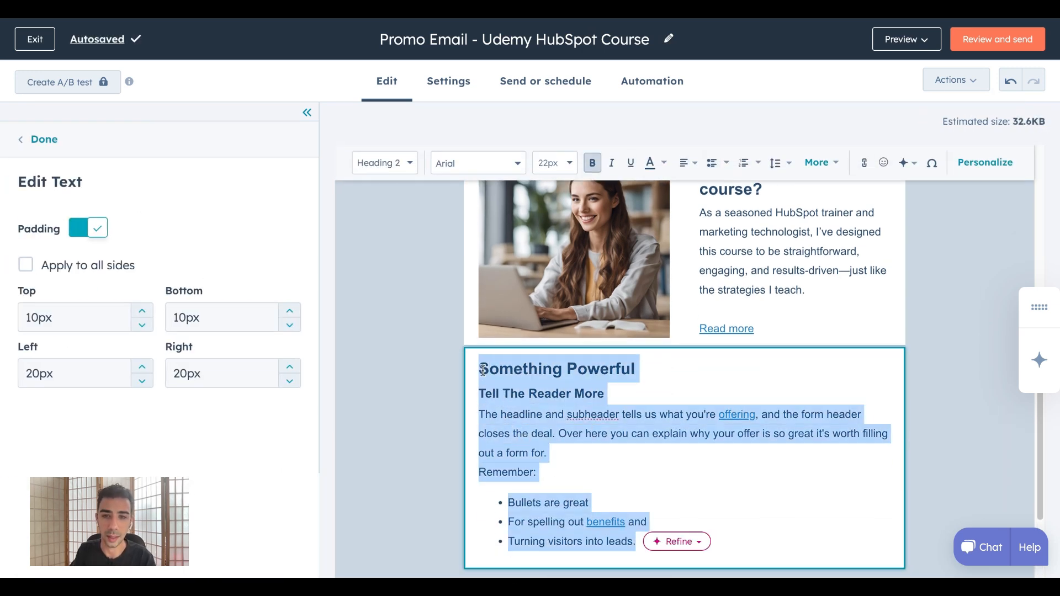
text(Ready to get started?)
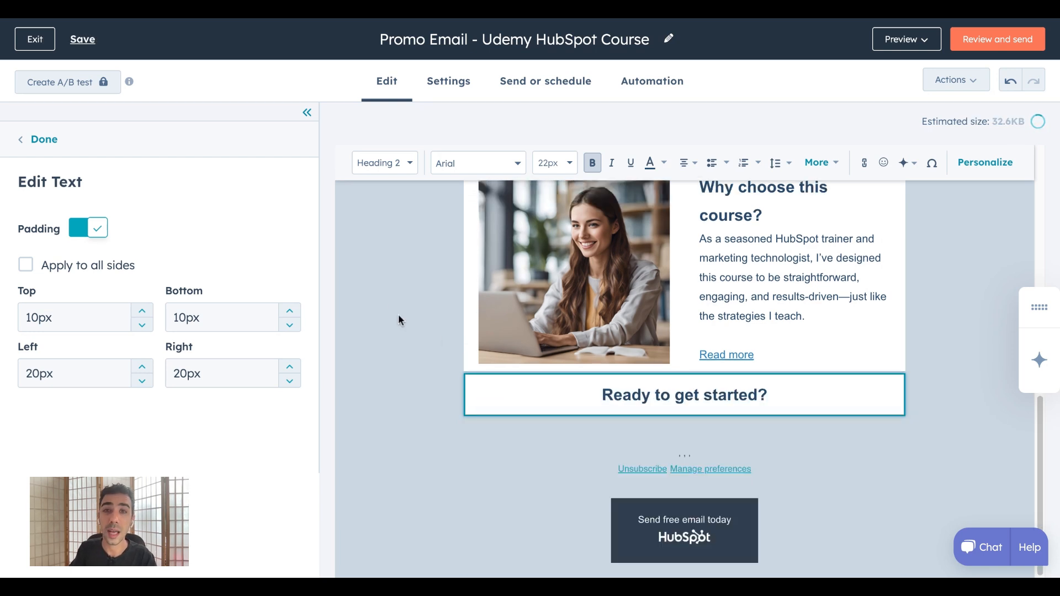
click(445, 338)
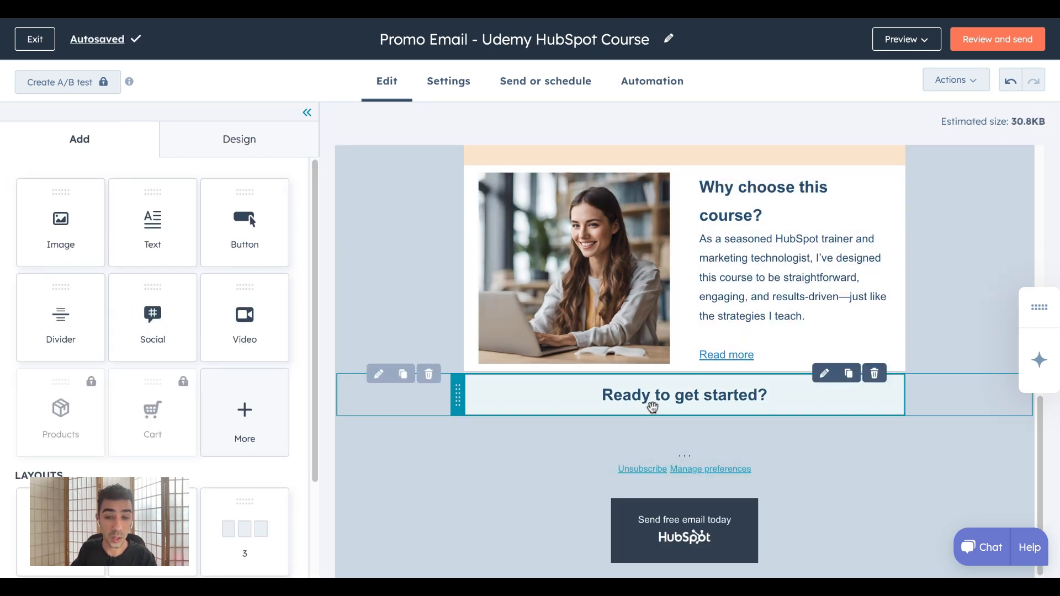
mouse_move(253, 220)
mouse_down()
mouse_move(663, 375)
mouse_move(663, 418)
mouse_move(672, 414)
mouse_up()
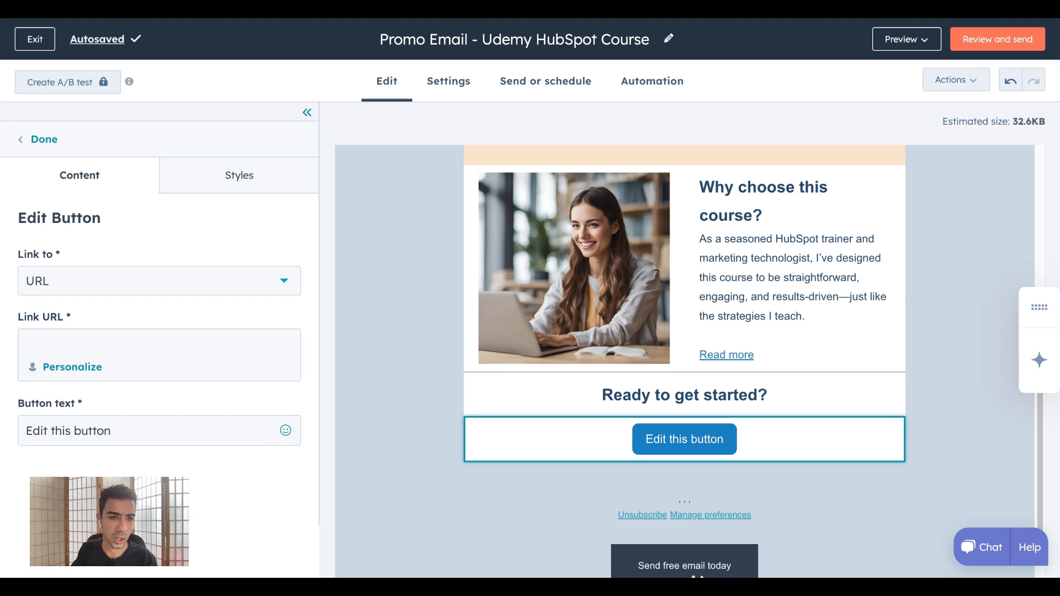
triple_click(89, 430)
text(Enroll Now on Udemy)
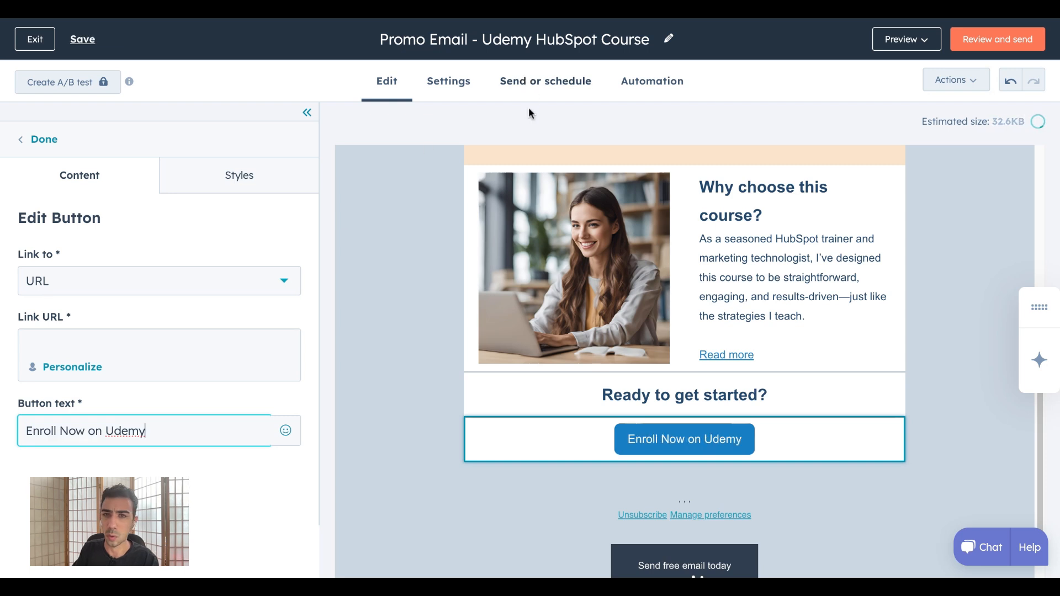
click(668, 20)
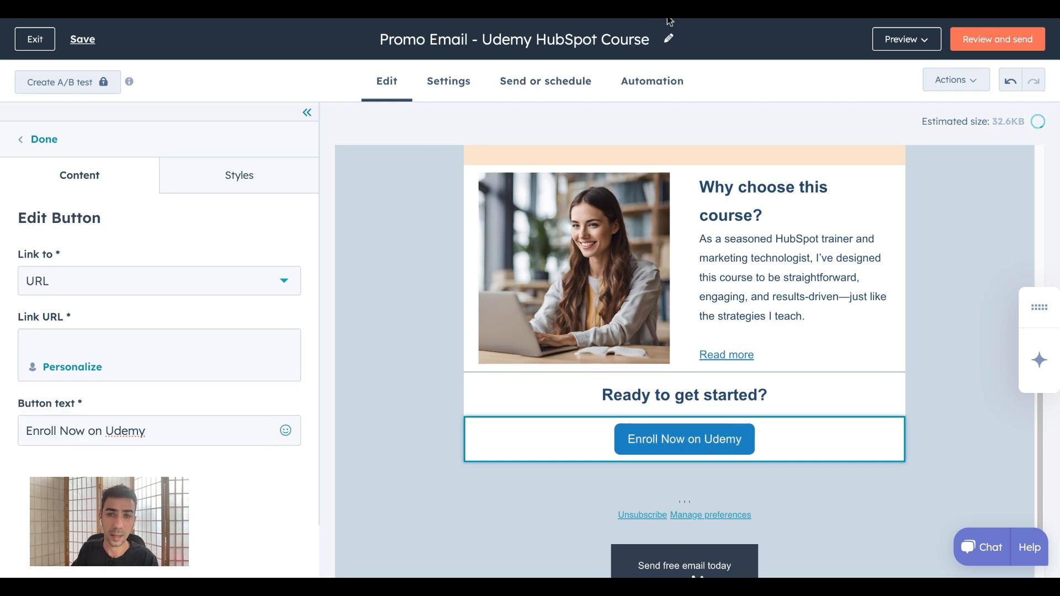
click(145, 430)
click(222, 359)
text(https://www.udemy.com/instructor/courses/)
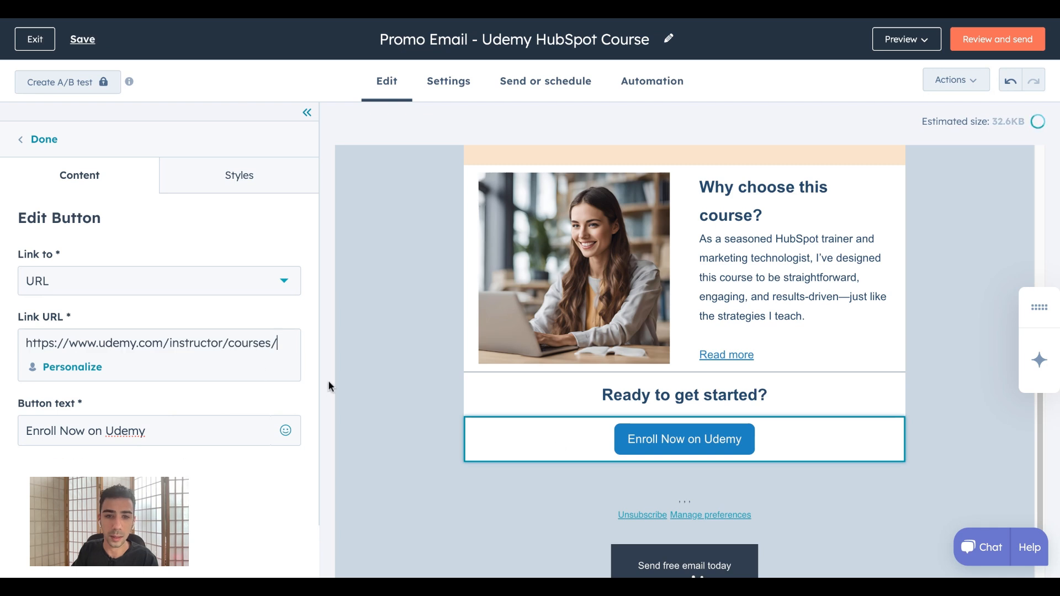
Set the background color of the "Ready to get started?" section to light orange FCE5CD.
click(415, 454)
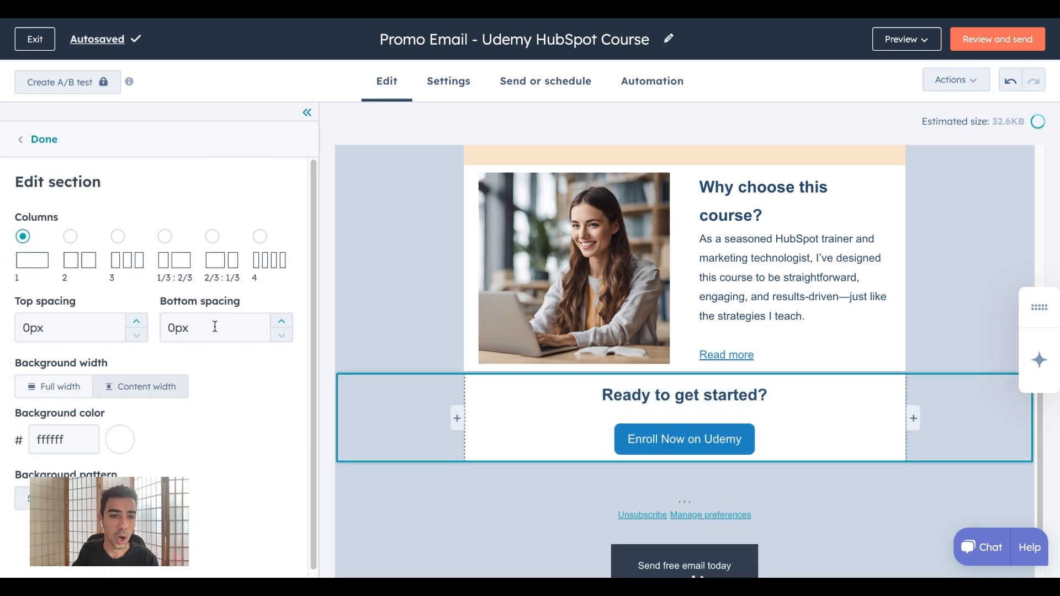
click(120, 439)
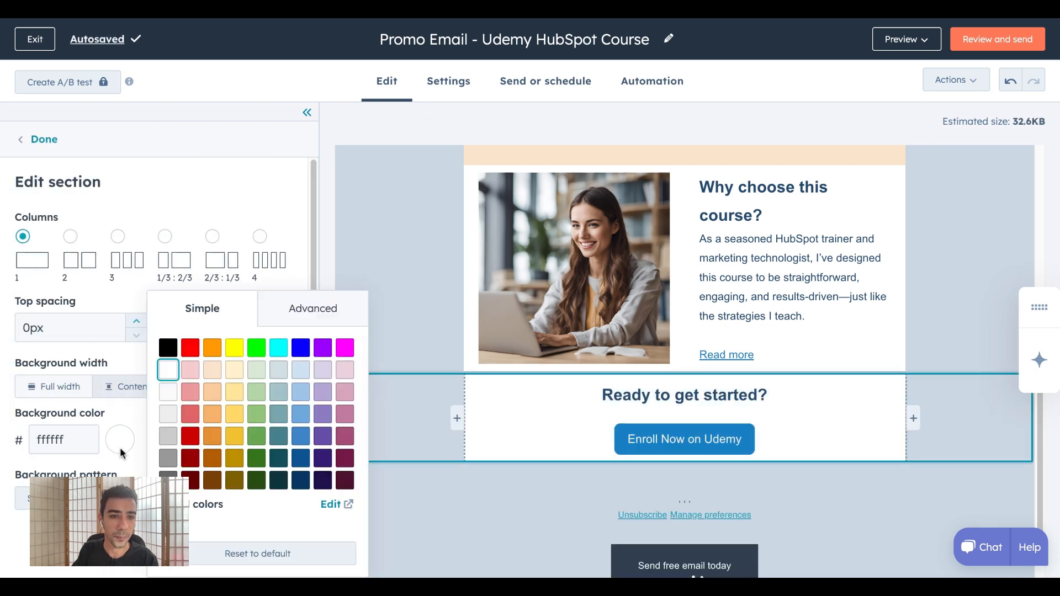
click(213, 370)
click(395, 265)
Make the text of the "Enroll Now on Udemy" button bold and finish editing the button.
scroll(423, 271, up, 10)
scroll(428, 290, down, 2)
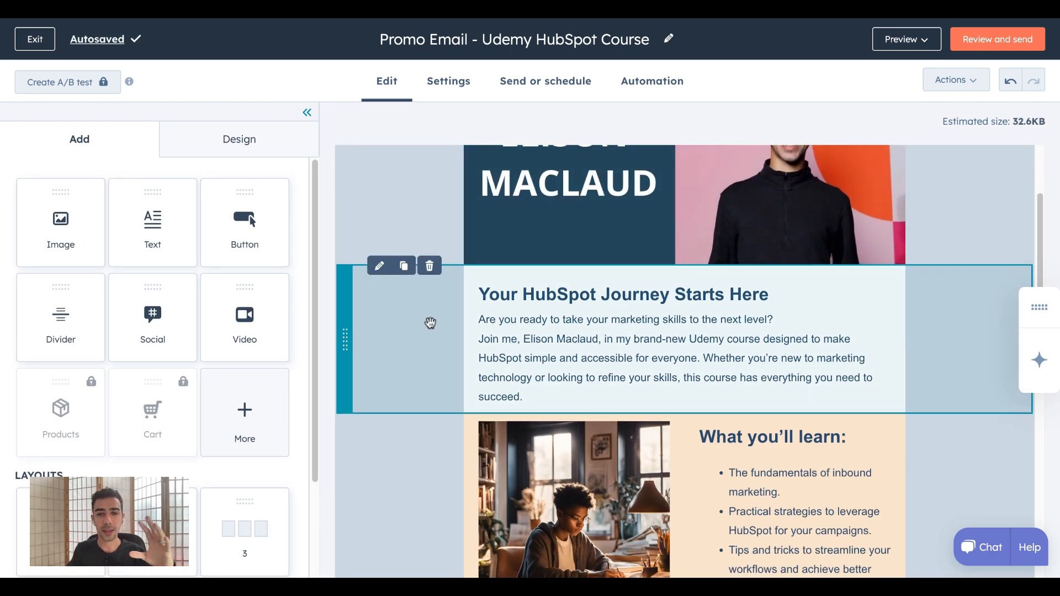
scroll(439, 331, down, 2)
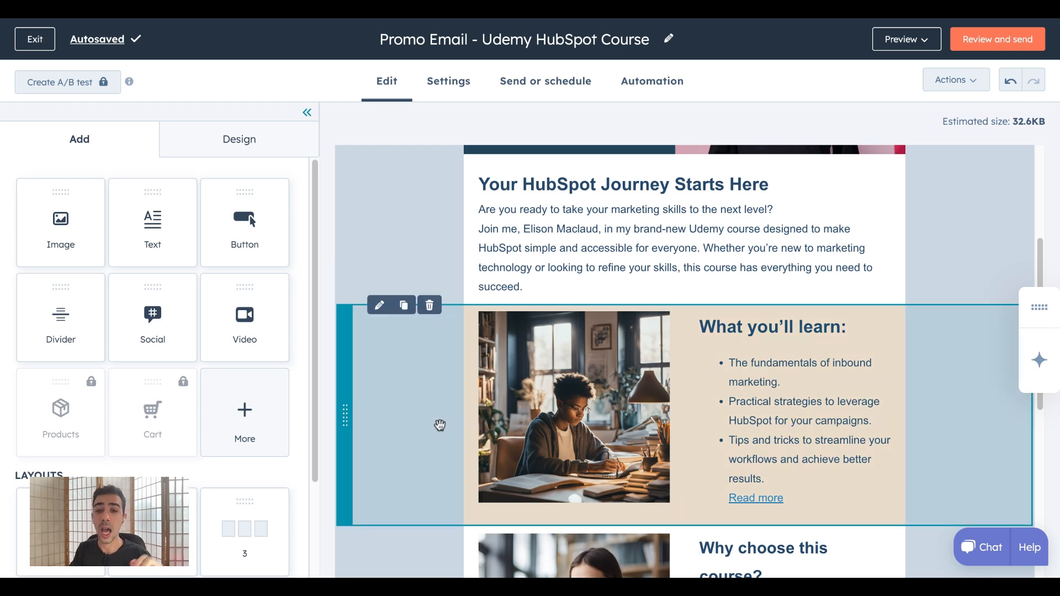
scroll(439, 423, down, 5)
scroll(433, 418, down, 2)
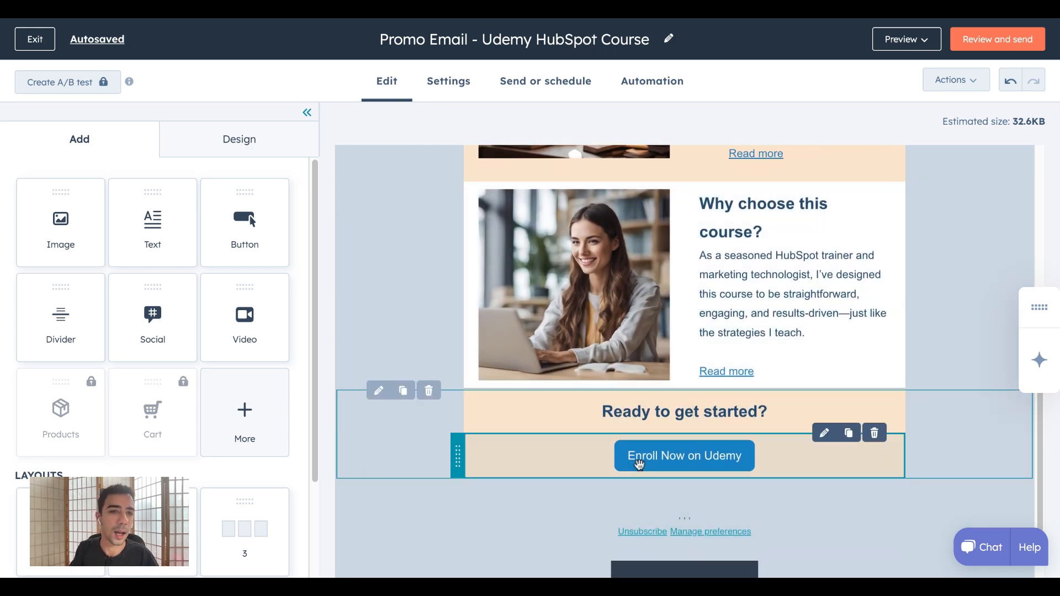
click(637, 466)
click(217, 185)
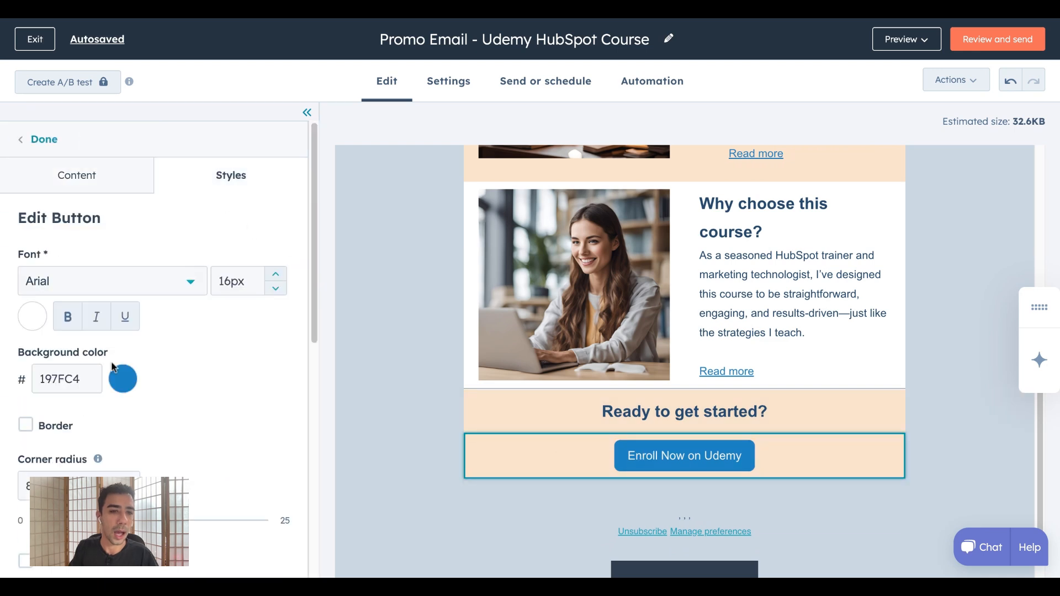
click(67, 316)
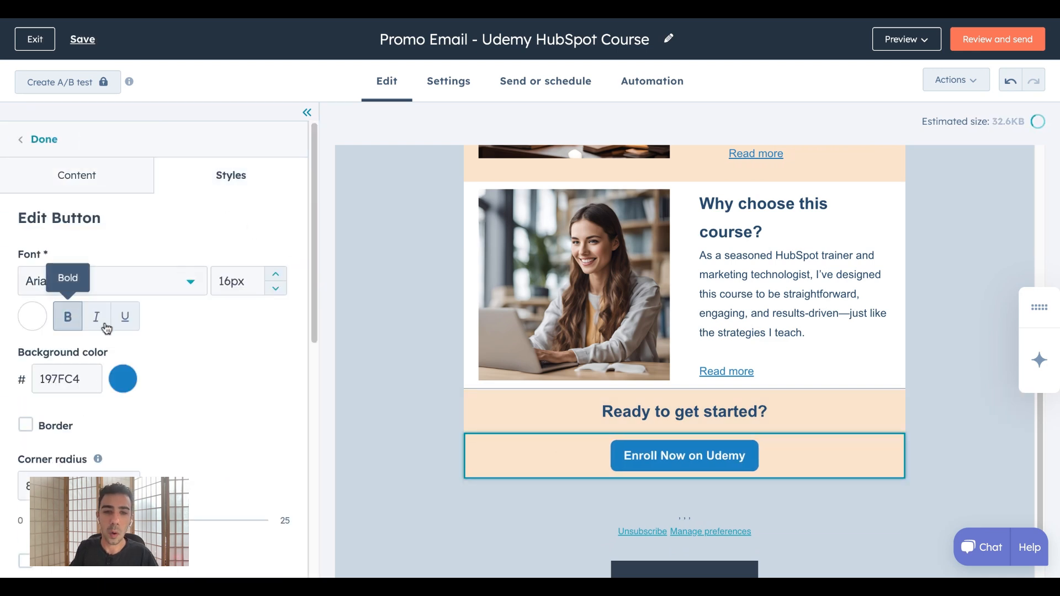
click(407, 364)
Examine the spacing settings of the "Ready to get started?" section and the padding options of the "Enroll Now on Udemy" button.
scroll(400, 359, down, 1)
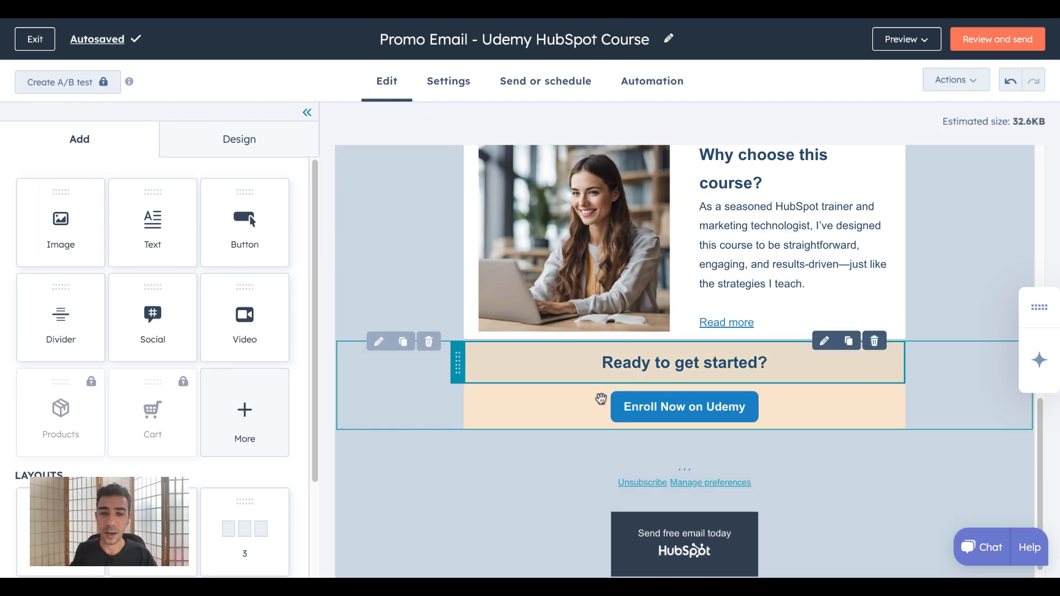
click(390, 400)
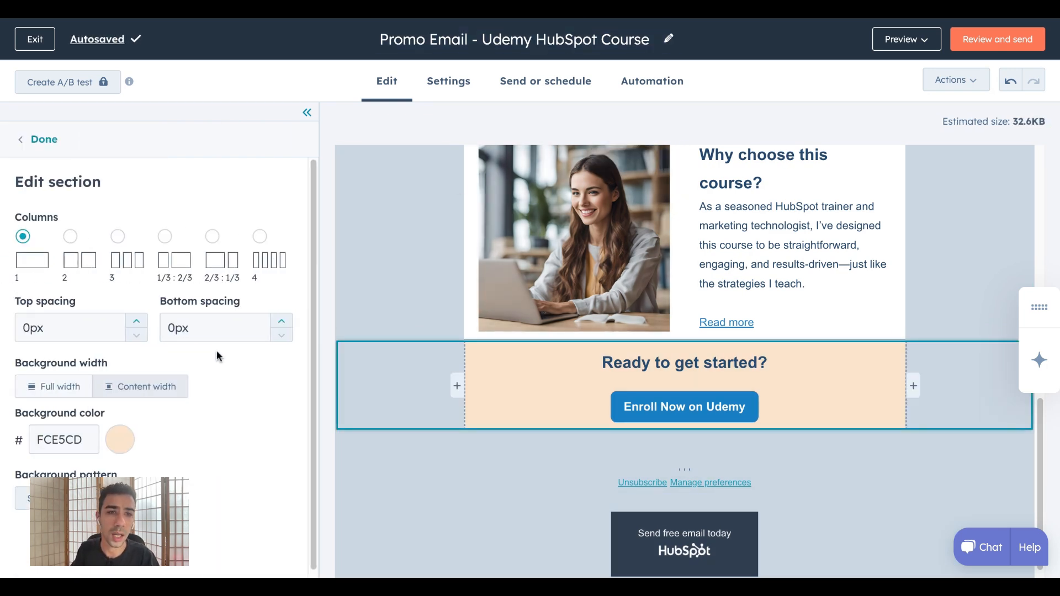
click(674, 409)
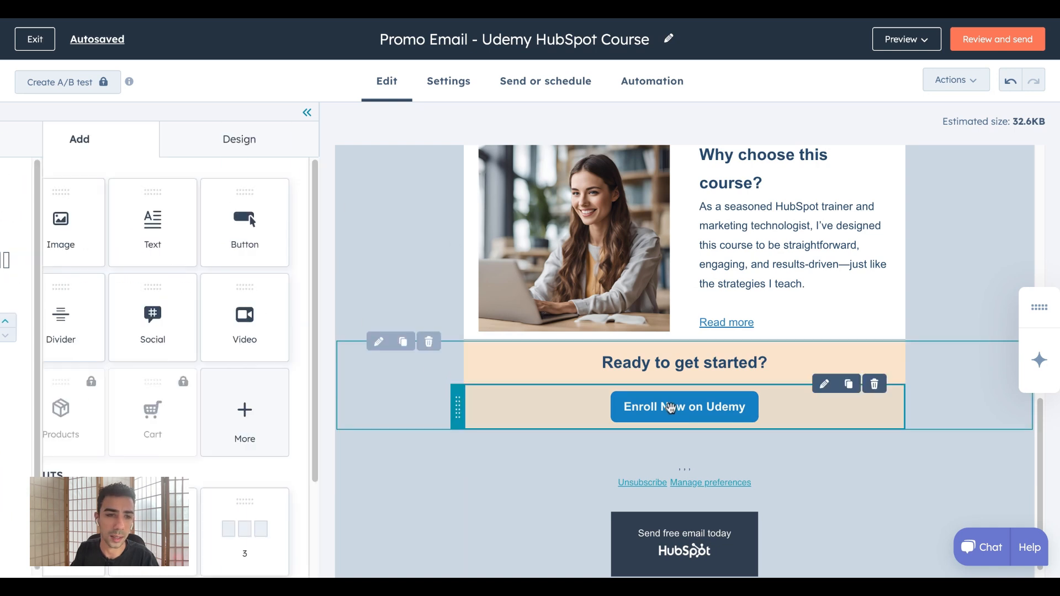
click(230, 174)
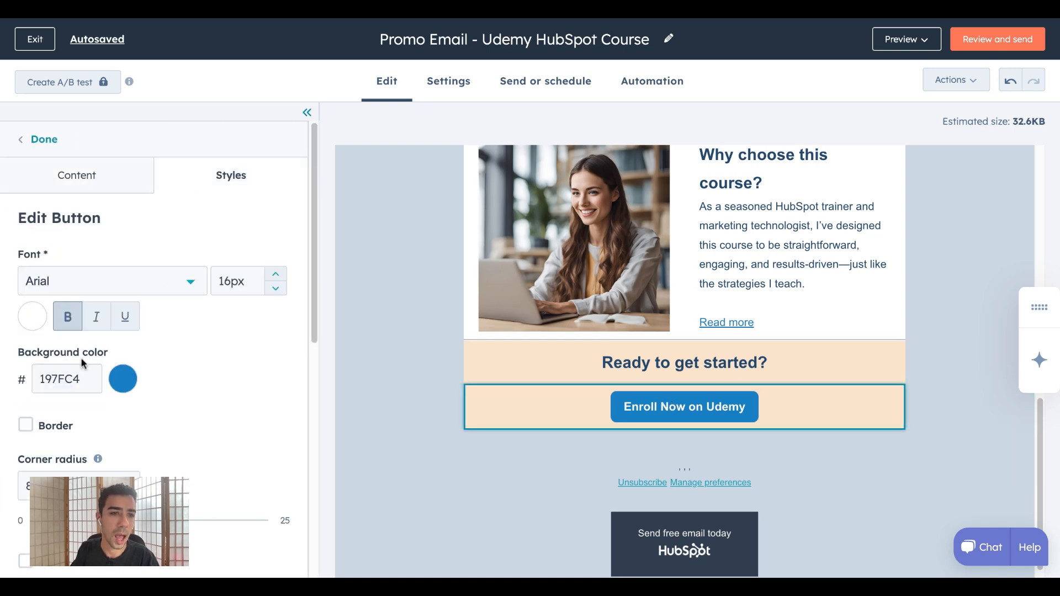
scroll(156, 400, down, 3)
drag(109, 362, 127, 362)
scroll(130, 412, down, 4)
scroll(132, 419, down, 1)
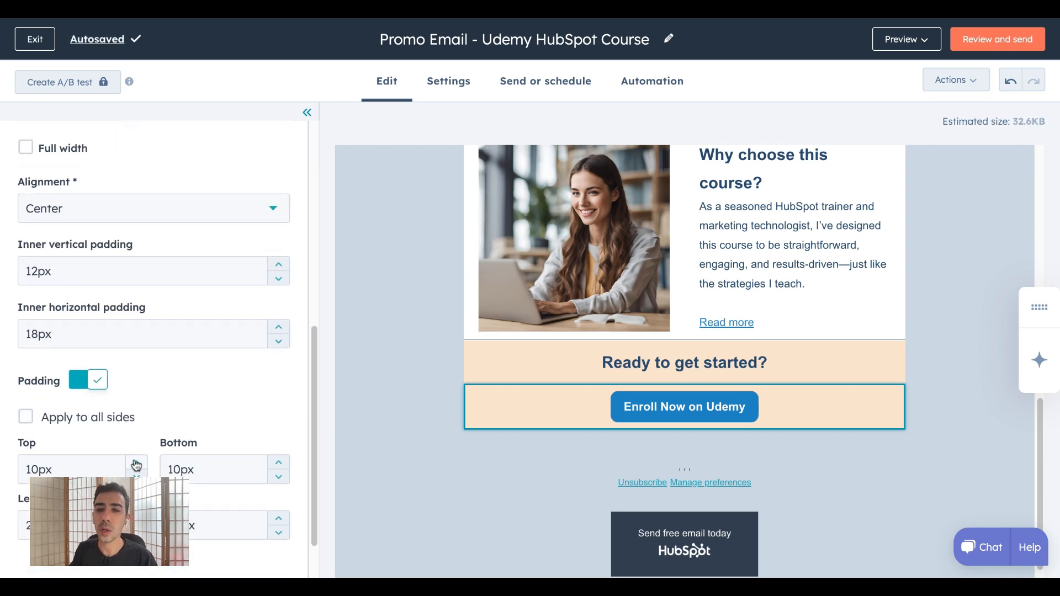
click(480, 396)
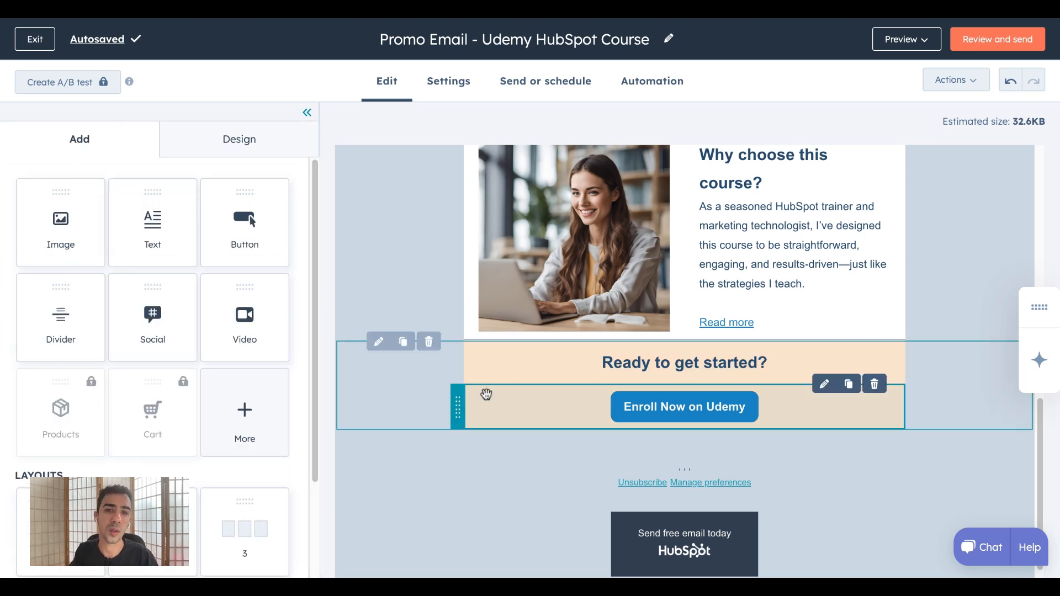
Review the whole email body from the enroll section up to the banner.
scroll(473, 387, up, 1)
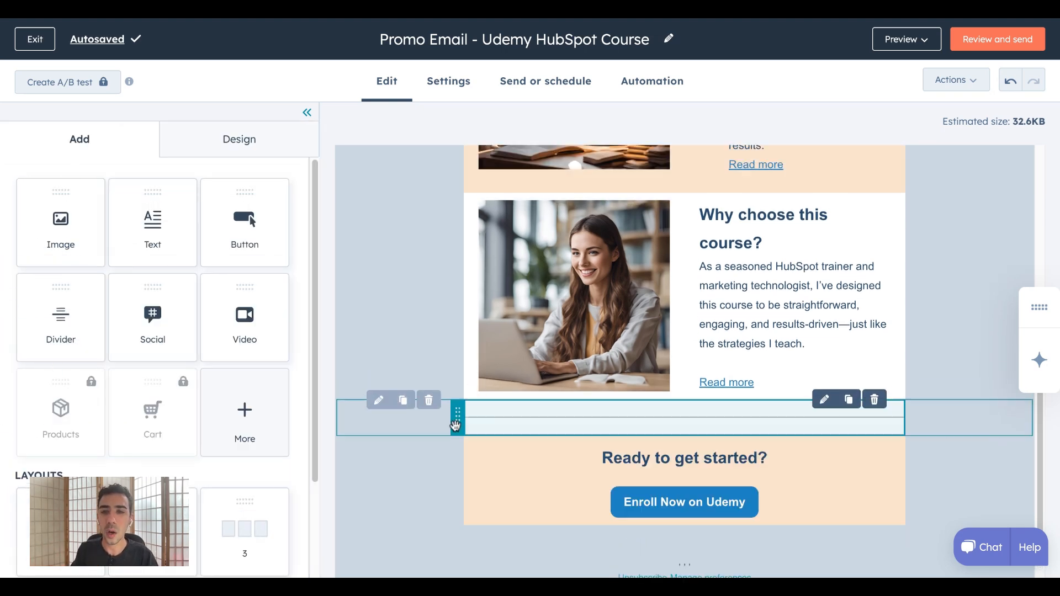
scroll(488, 421, up, 7)
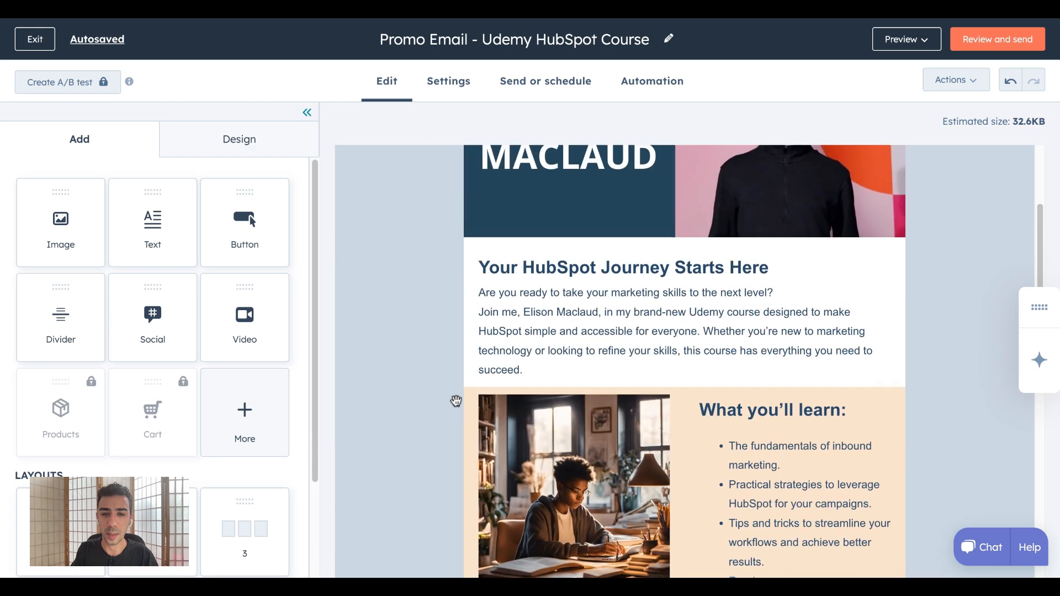
scroll(456, 401, up, 2)
scroll(457, 396, down, 11)
scroll(460, 395, up, 6)
scroll(458, 392, up, 5)
Enter "Start Your HubSpot Journey Today," as the subject line in the email settings.
click(451, 85)
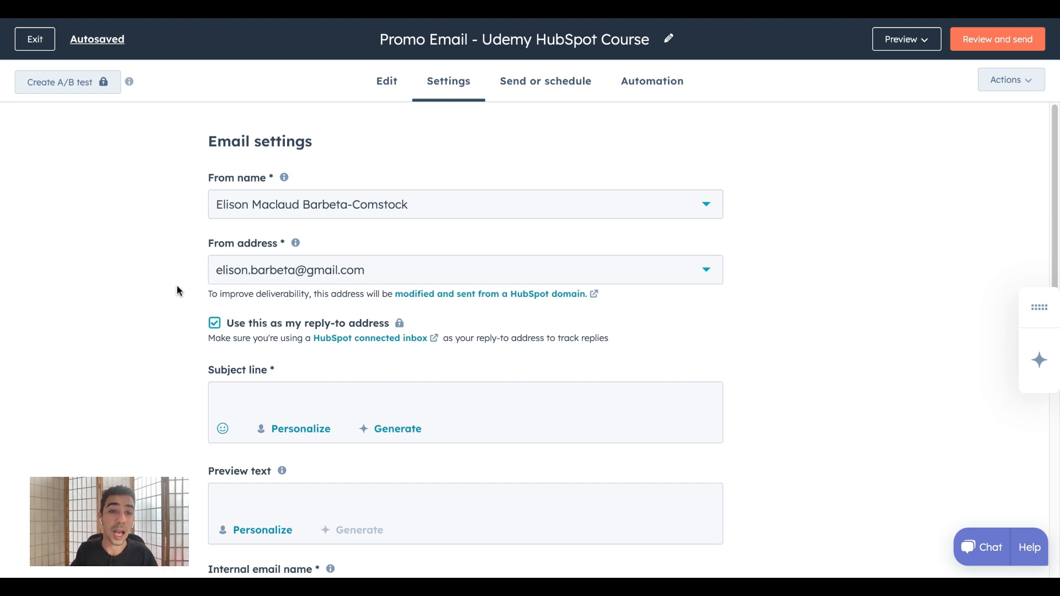
scroll(162, 282, down, 3)
click(268, 246)
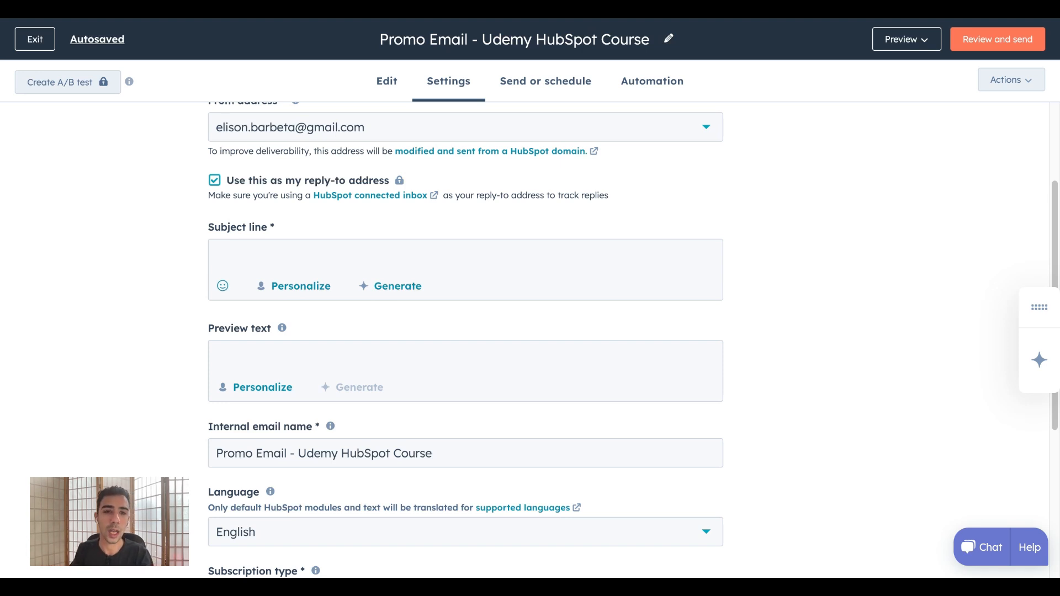
key(ctrl+v)
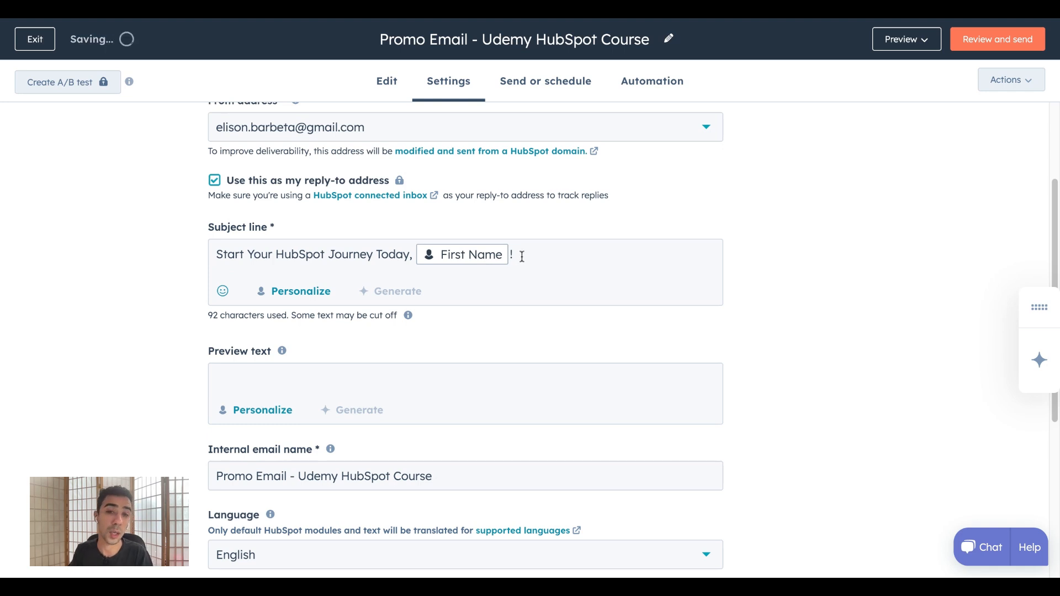
key(BackSpace)
key(BackSpace)
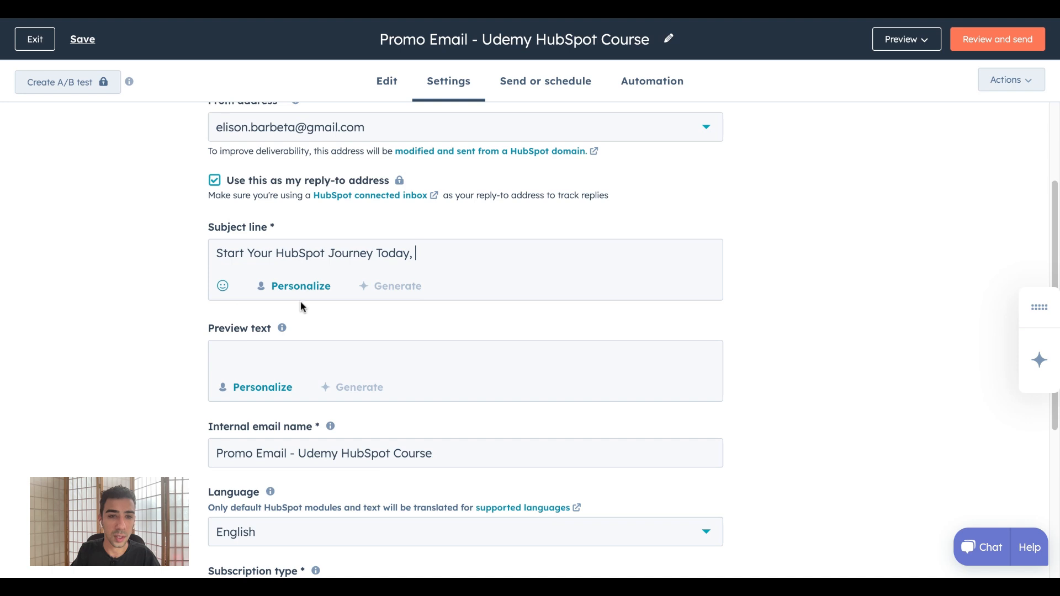
Personalize the end of the subject line with the contact's First Name token, fallback value "There", followed by an exclamation mark.
click(301, 287)
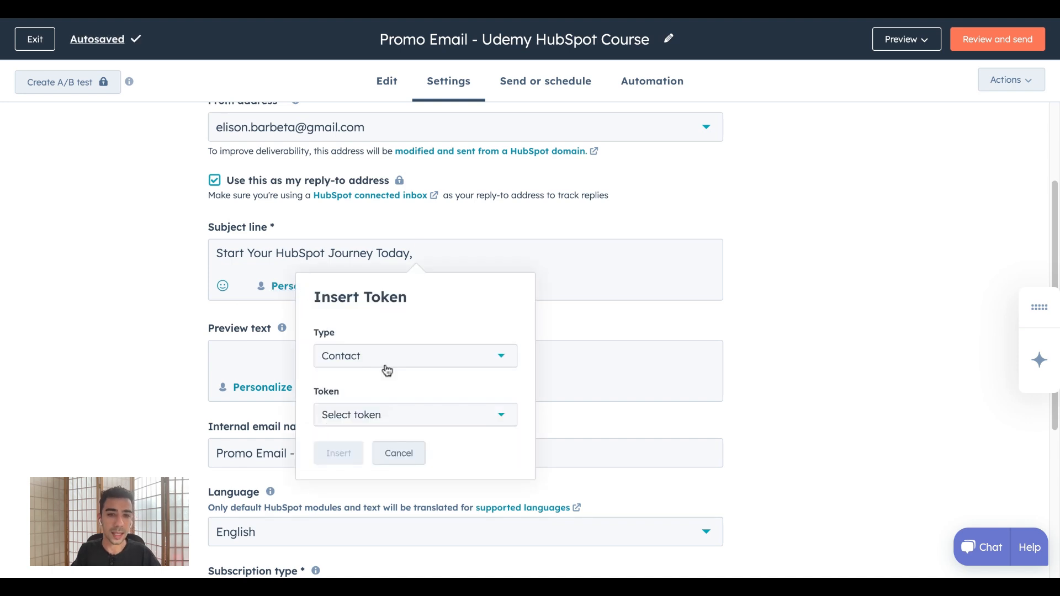
click(387, 370)
click(387, 429)
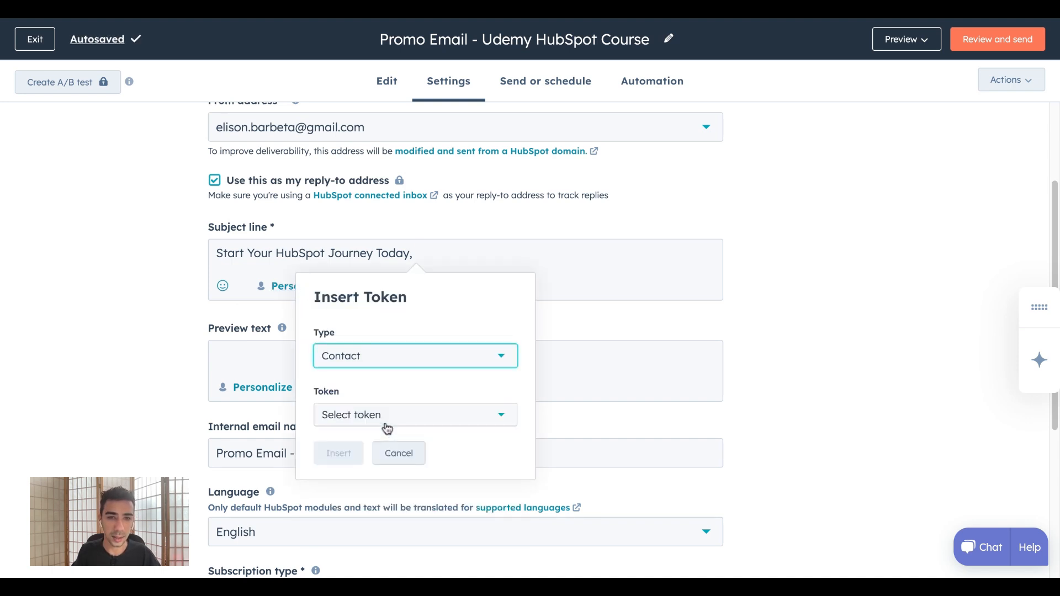
click(380, 416)
text(first name)
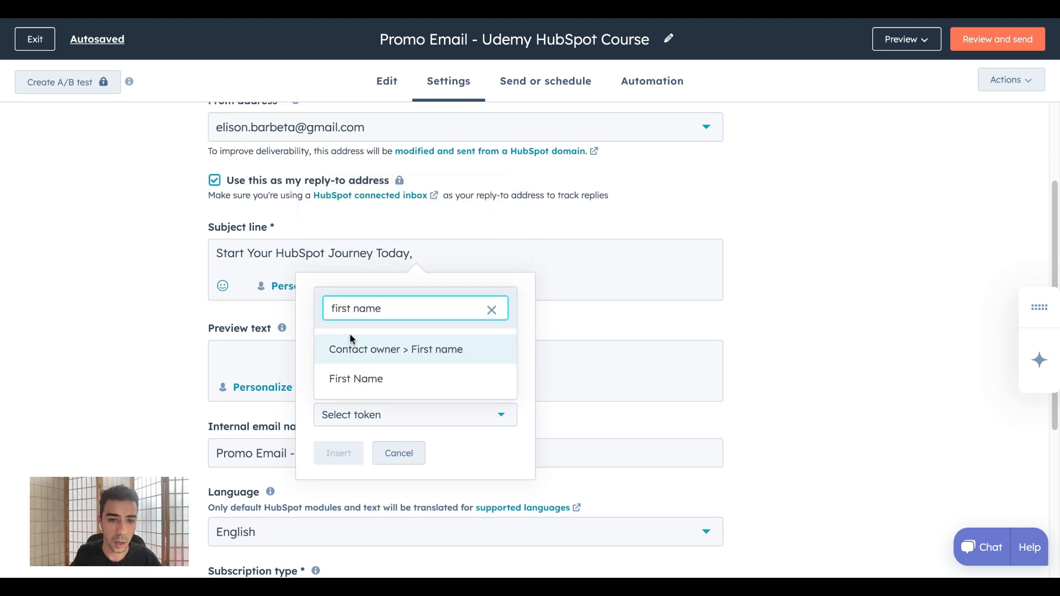
click(365, 379)
click(371, 470)
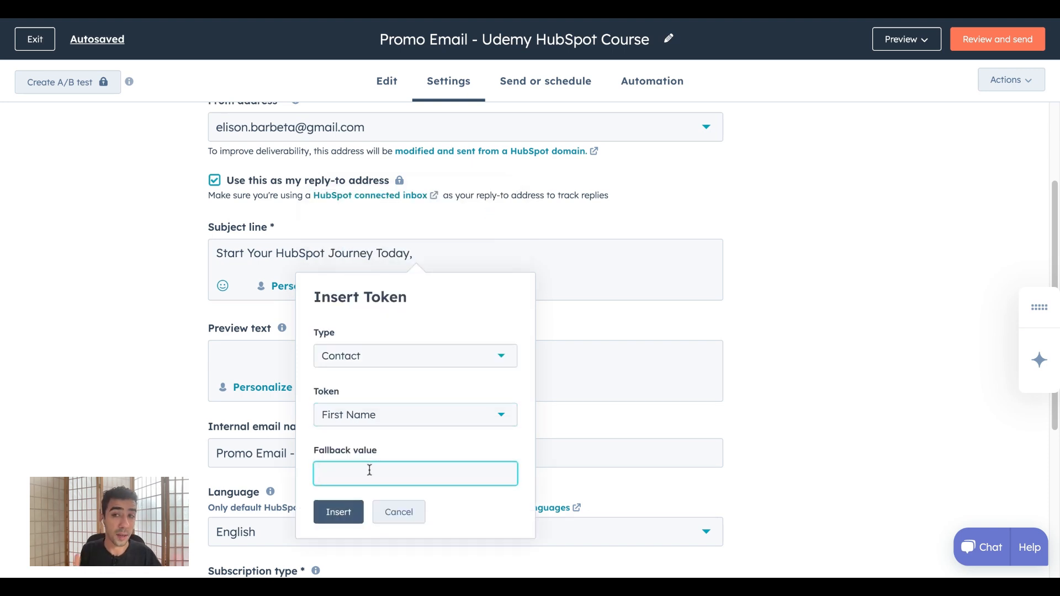
text(There)
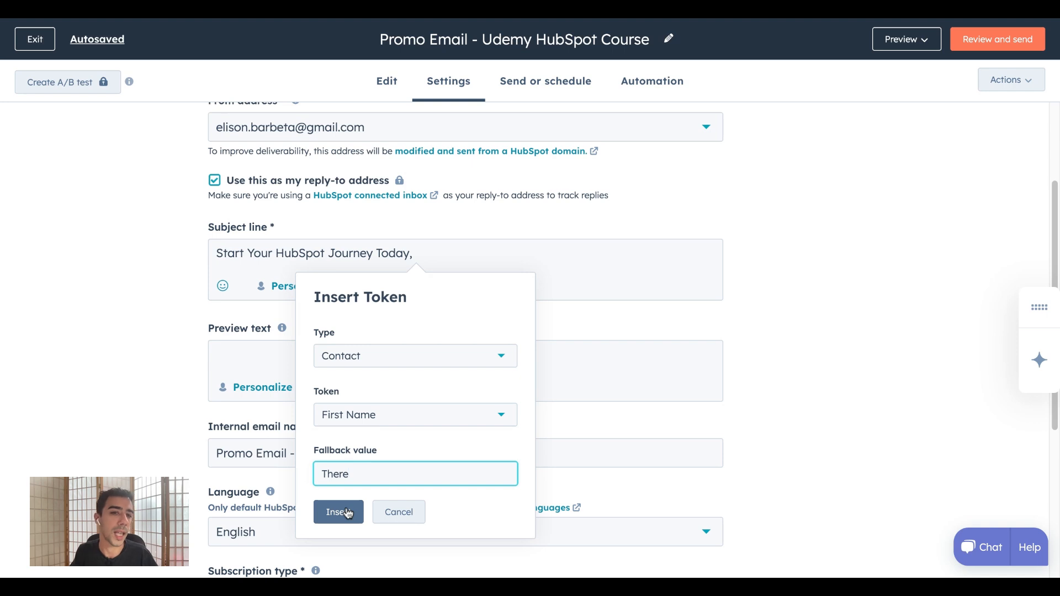
click(348, 513)
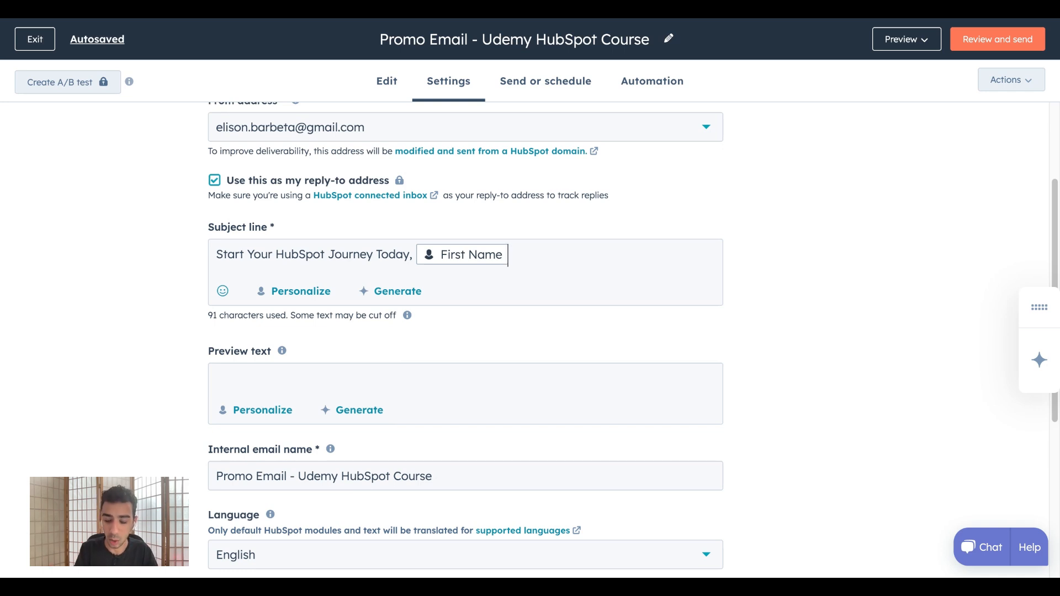
text(!)
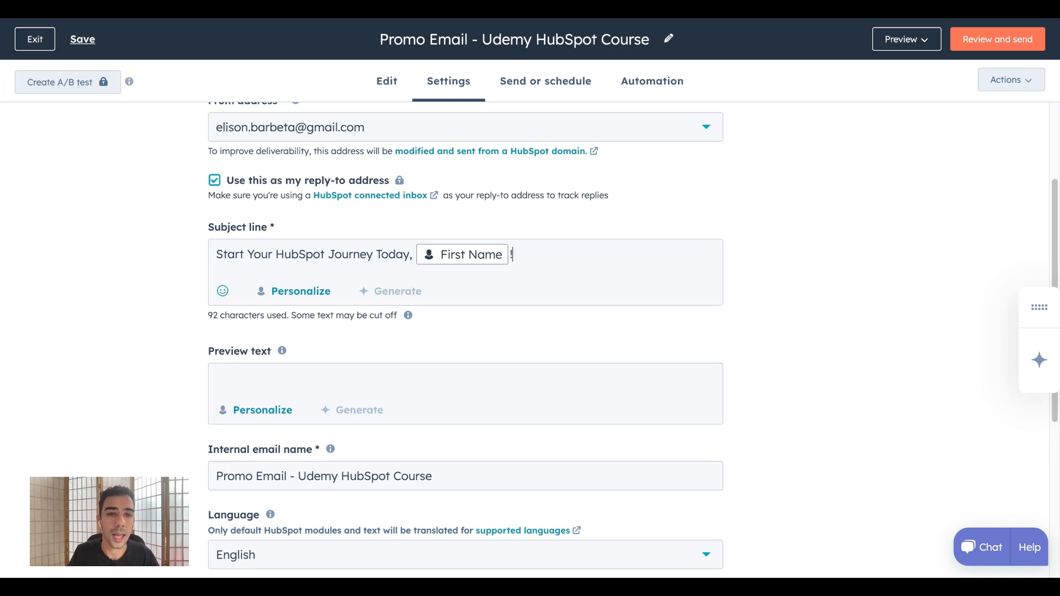
Generate AI preview text, request more ideas like the first one, and insert the suggestion starting "Discover HubSpot's potential".
scroll(549, 255, down, 2)
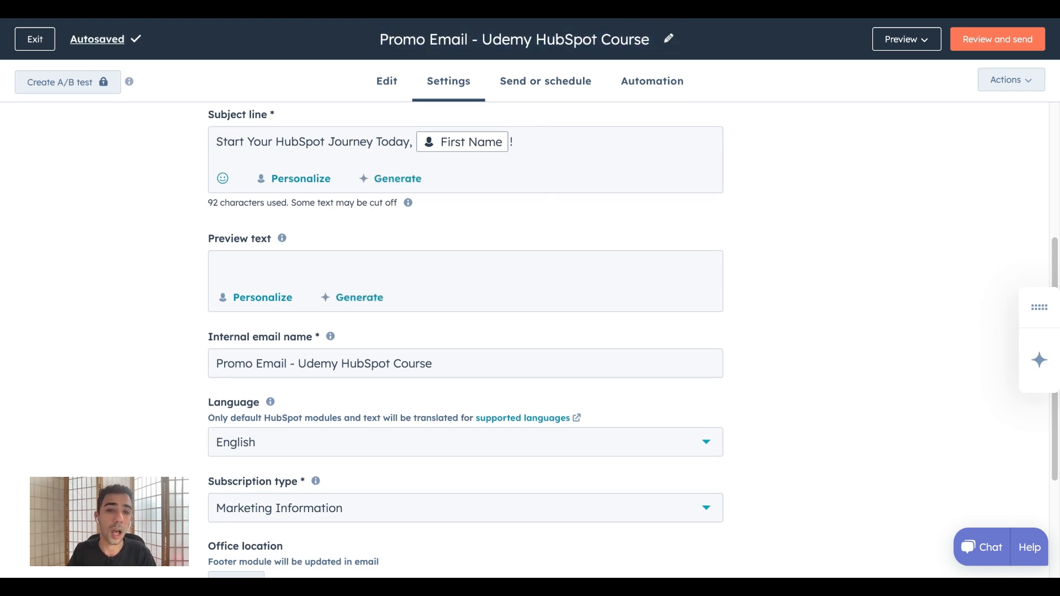
scroll(481, 230, down, 2)
scroll(442, 230, up, 2)
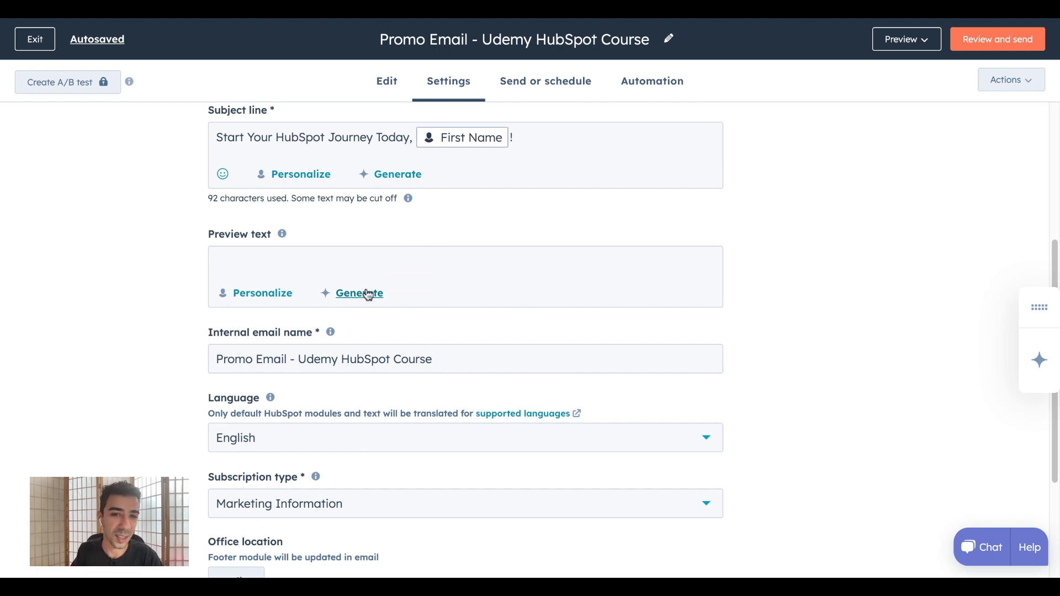
click(366, 292)
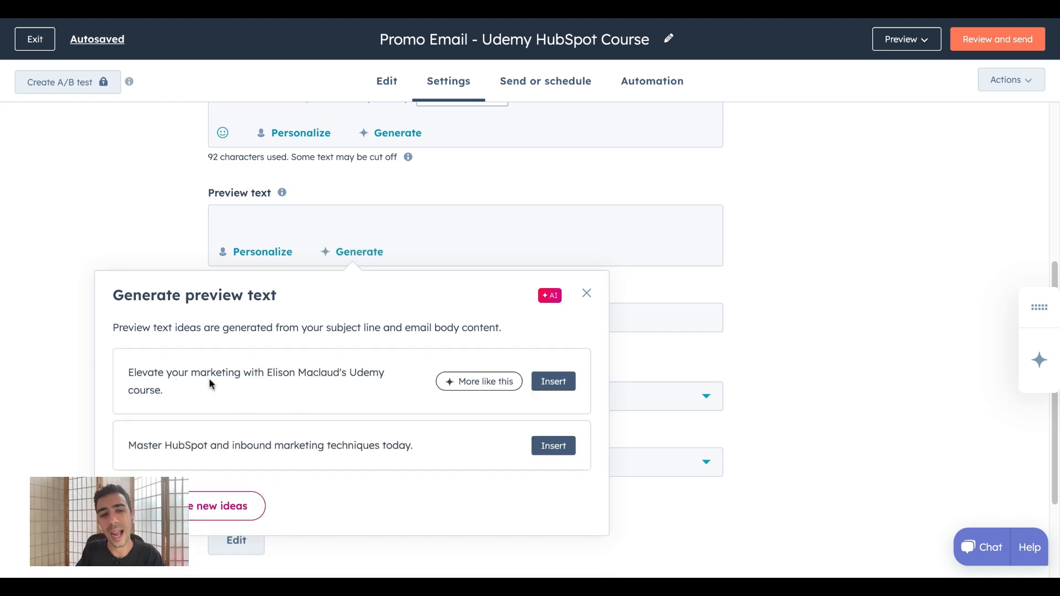
drag(129, 372, 179, 391)
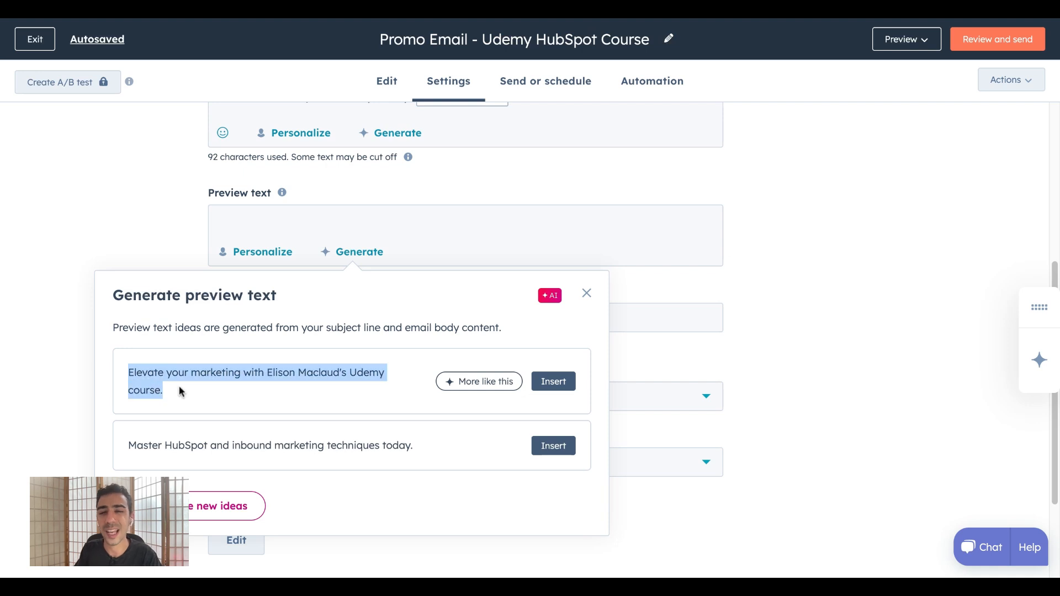
click(473, 386)
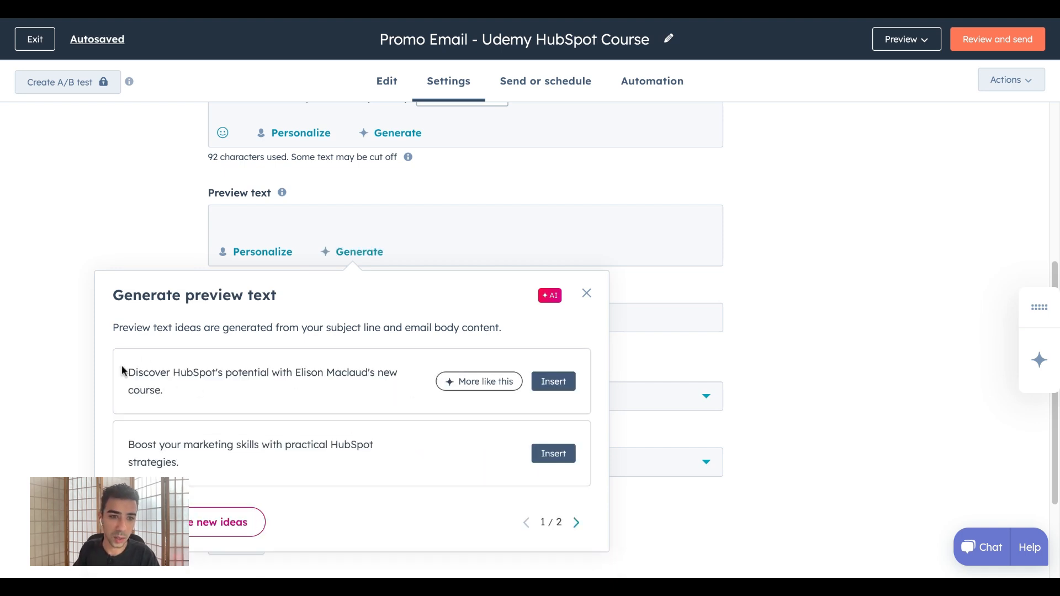
drag(127, 373, 178, 393)
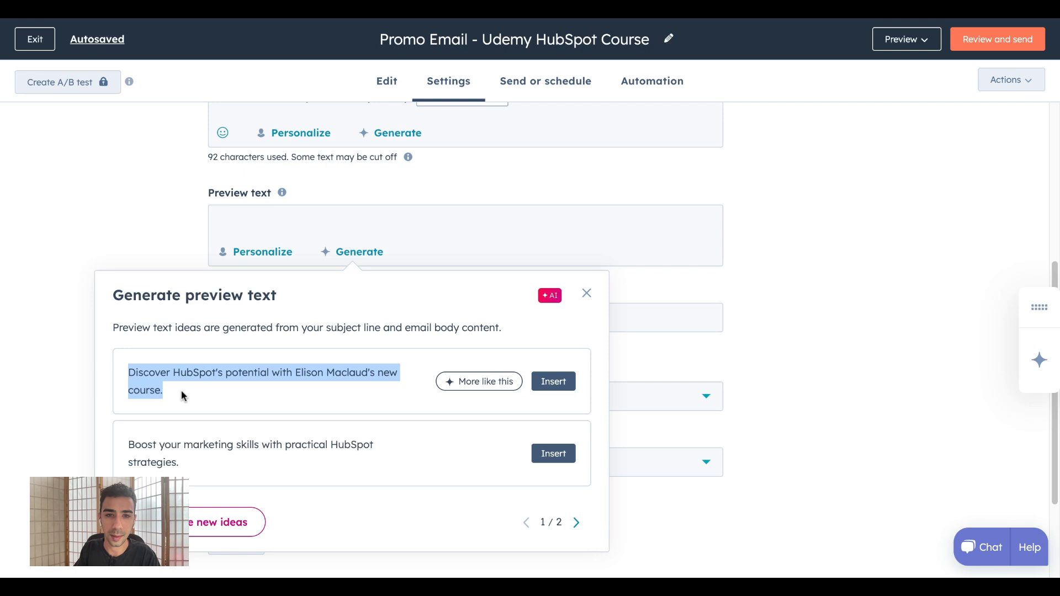
click(560, 385)
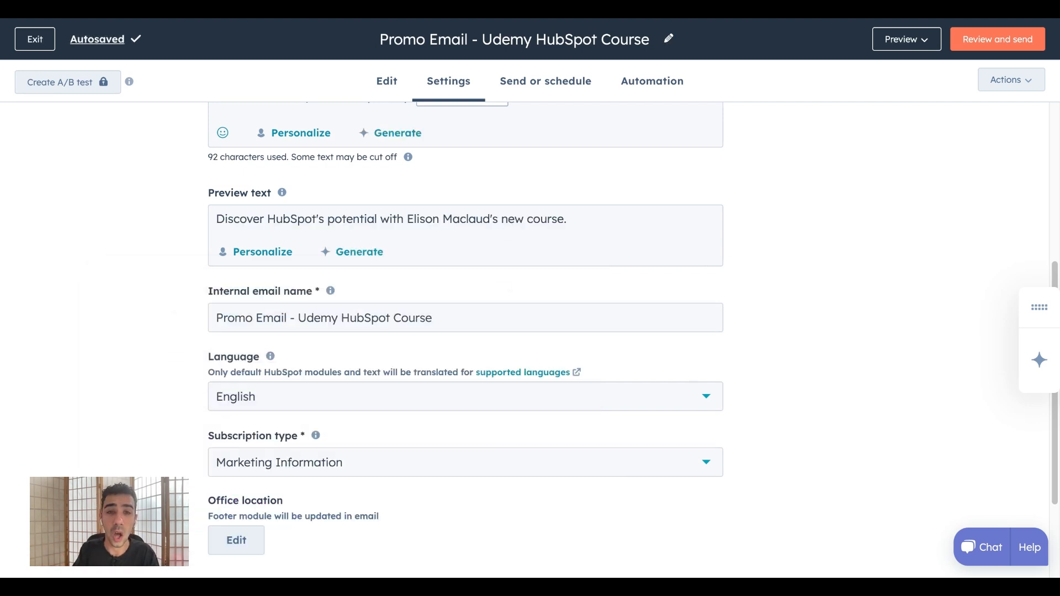
Check the email body against its sender details, subject line, preview text and other email settings.
click(390, 83)
scroll(740, 398, down, 5)
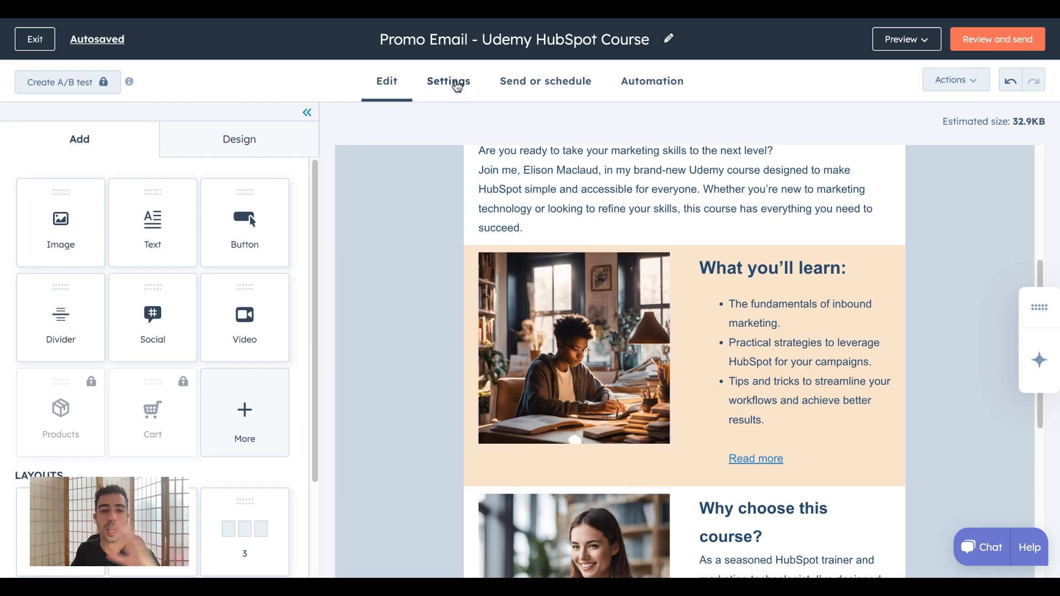
click(457, 88)
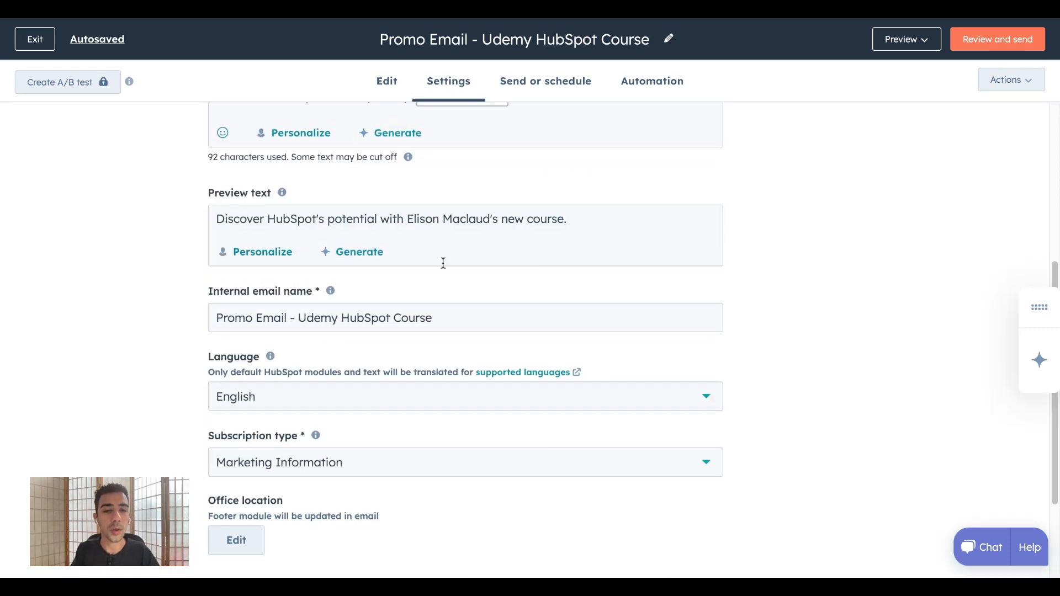
scroll(528, 381, down, 1)
scroll(544, 401, up, 3)
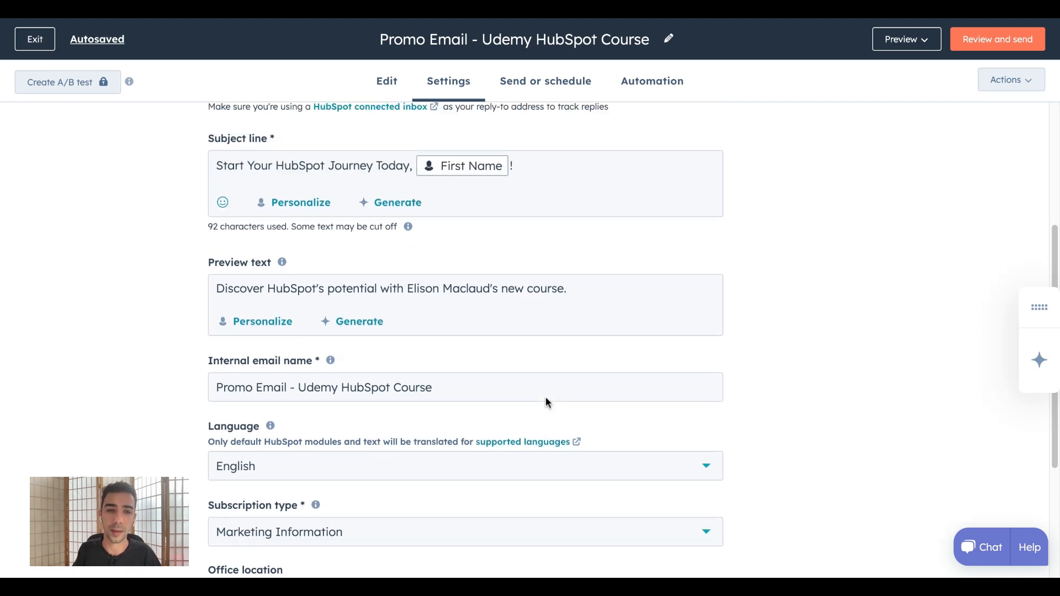
scroll(540, 394, up, 3)
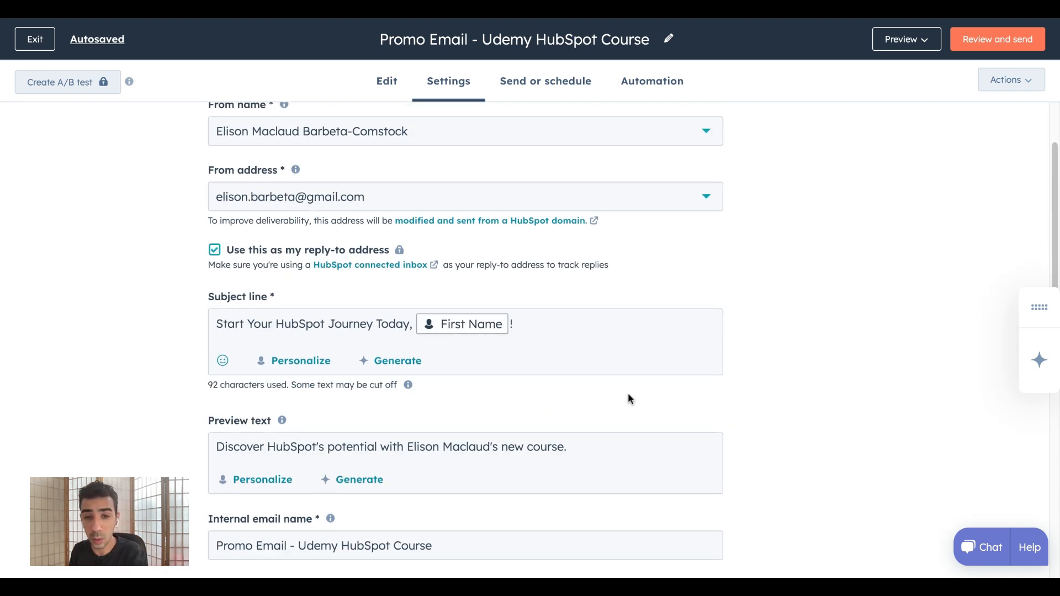
scroll(627, 404, up, 2)
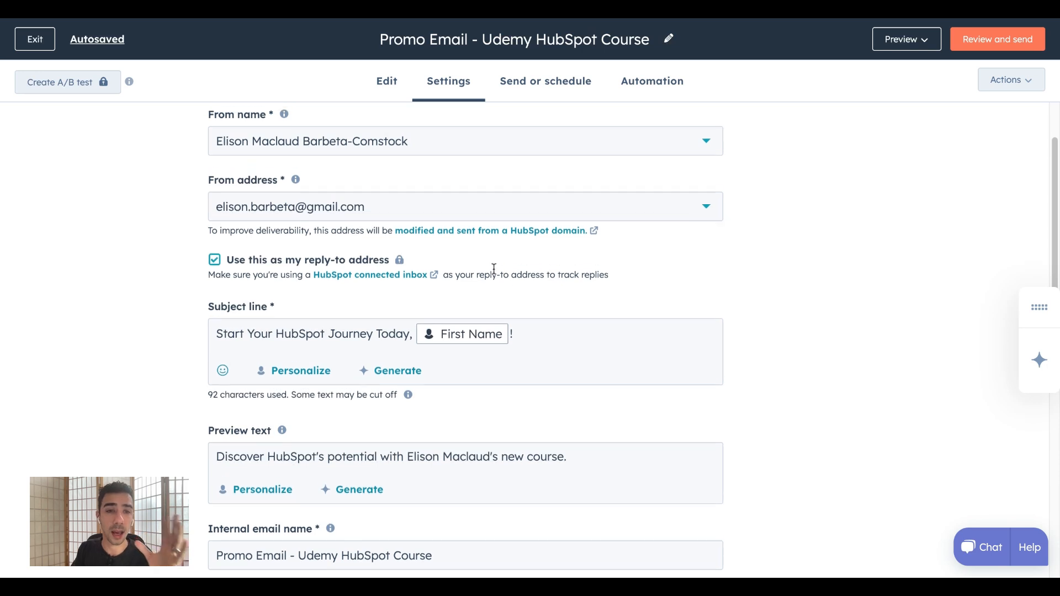
Review the email content once more from the banner down to the "Why choose this course?" section.
click(385, 83)
scroll(709, 286, down, 3)
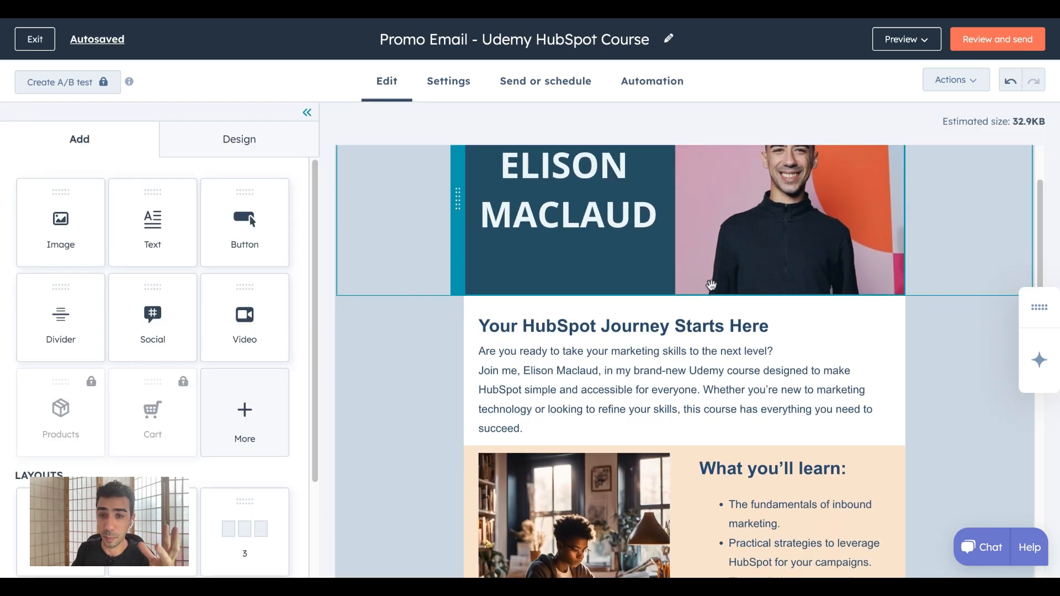
scroll(708, 286, up, 3)
scroll(709, 285, down, 5)
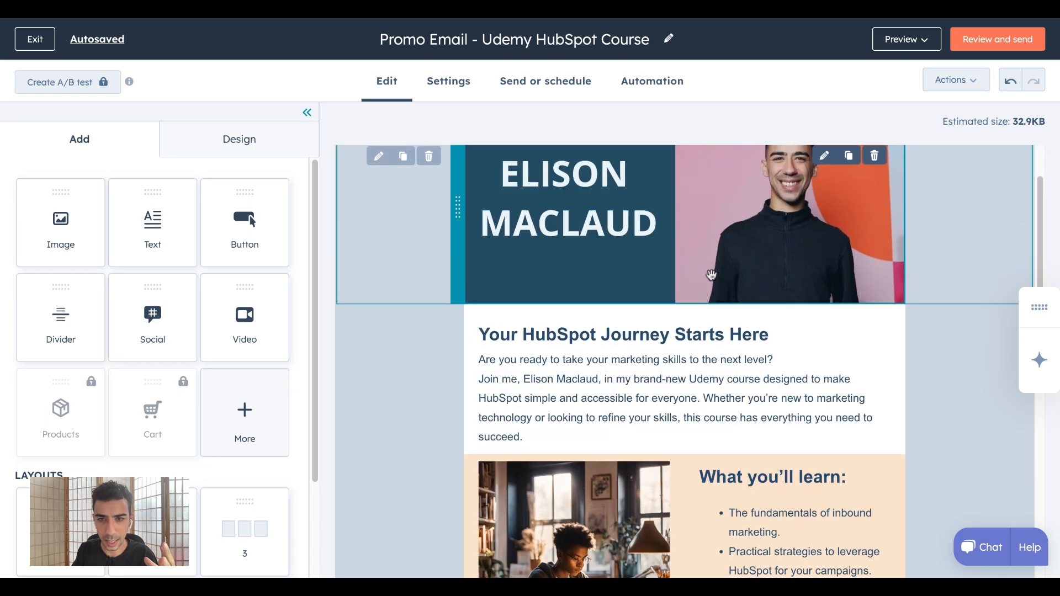
scroll(715, 280, down, 2)
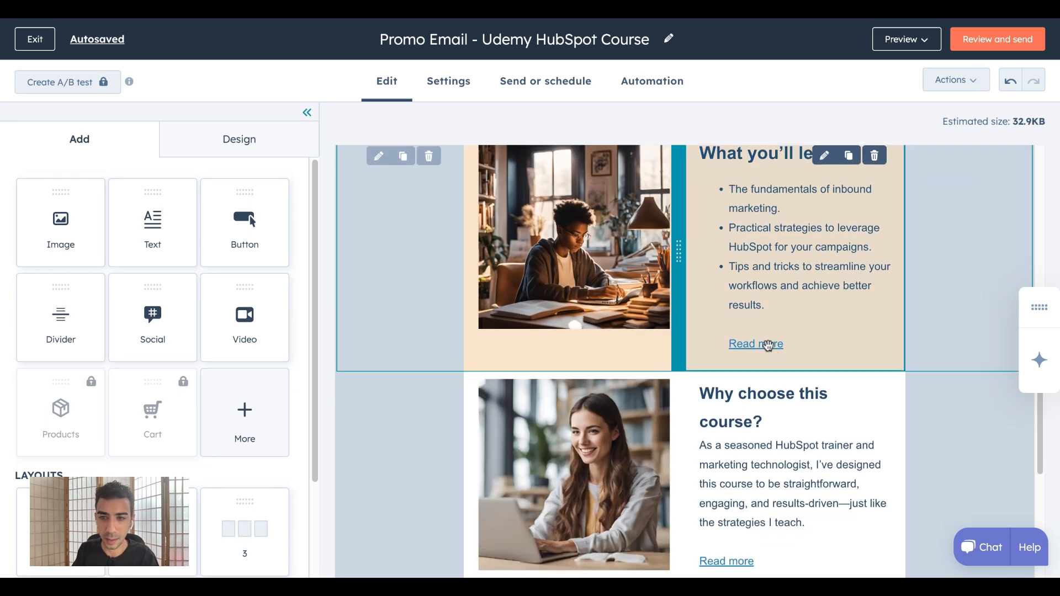
scroll(779, 346, up, 8)
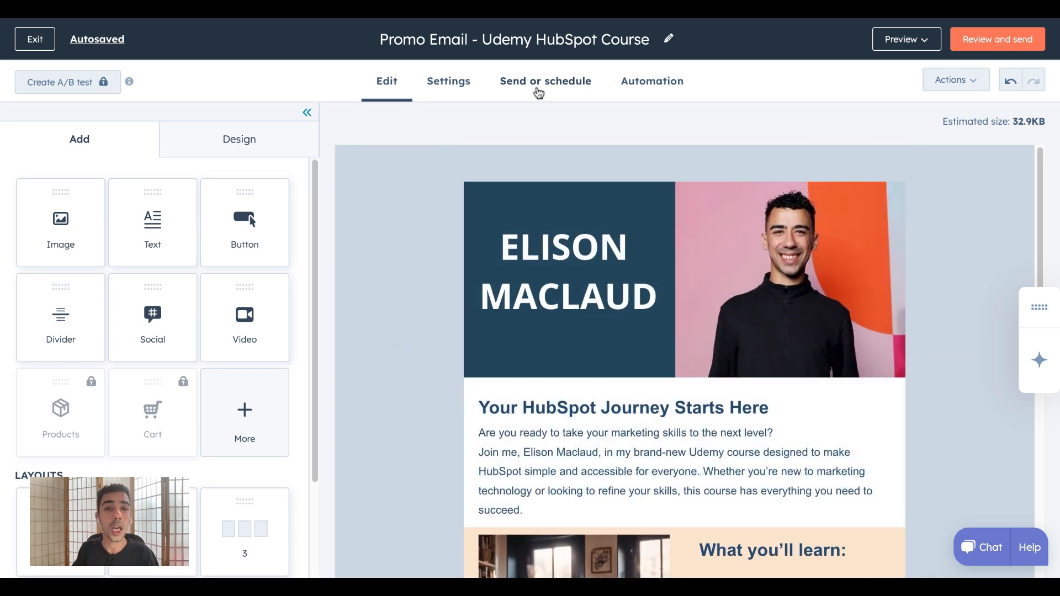
Choose the All customers contact list as the recipients of the email.
click(534, 84)
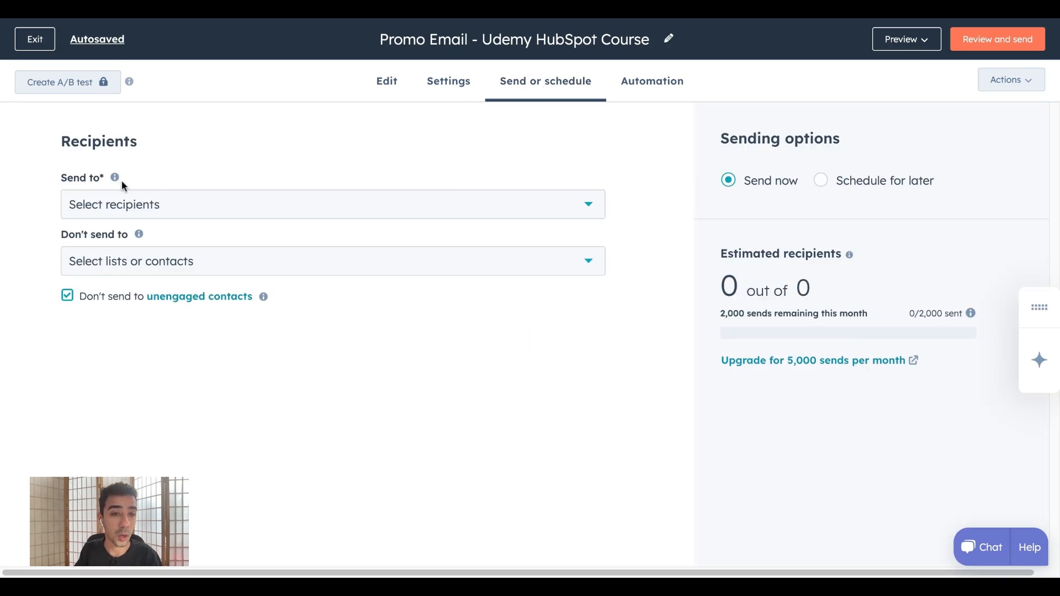
click(160, 208)
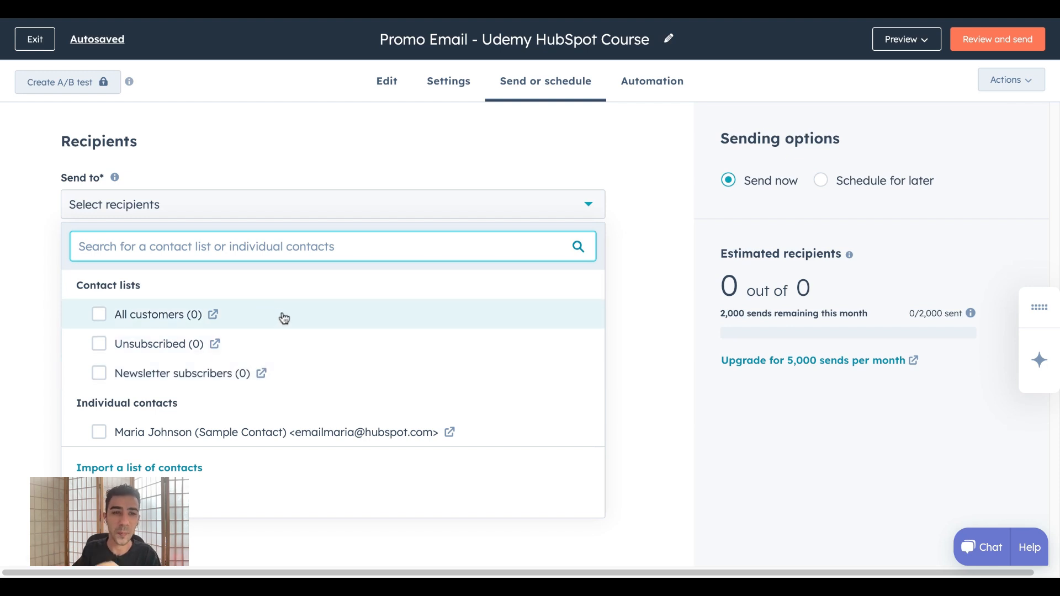
click(153, 315)
click(240, 164)
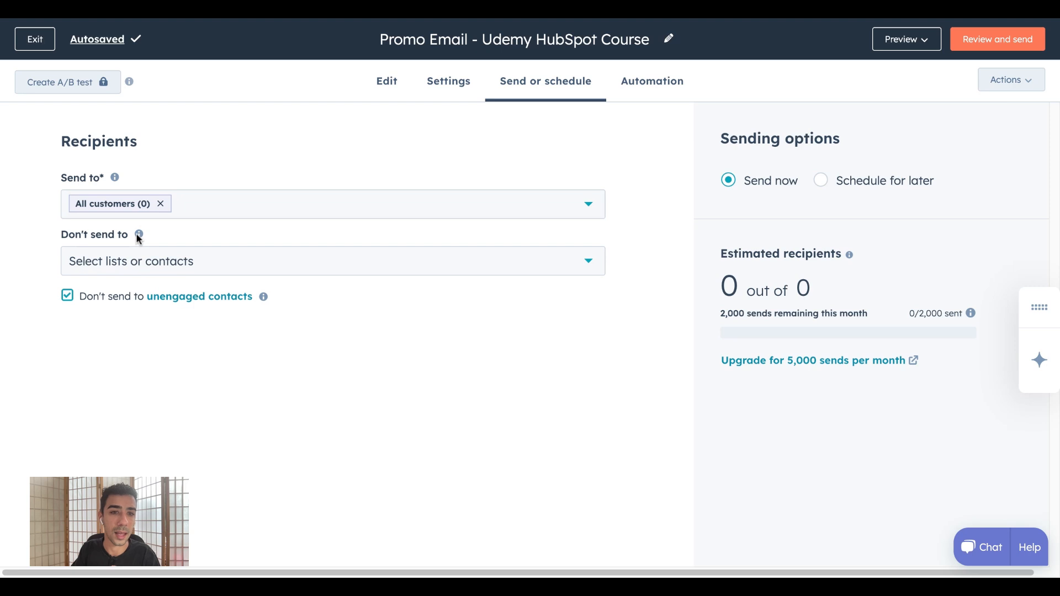
Check the exclusion lists and the schedule-for-later option, keep Send now selected, and return to editing the email content.
click(401, 266)
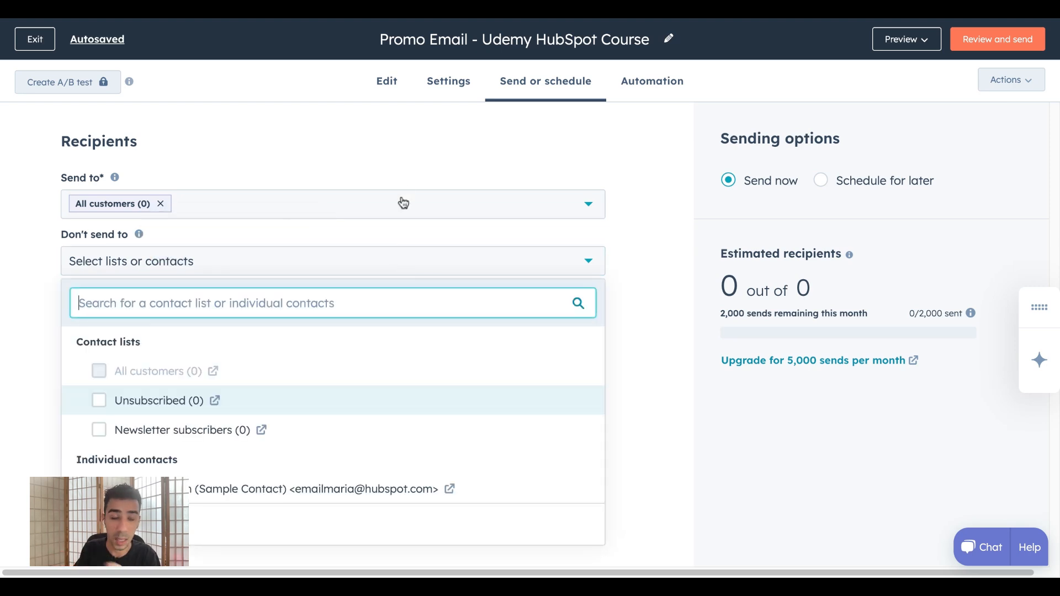
click(418, 159)
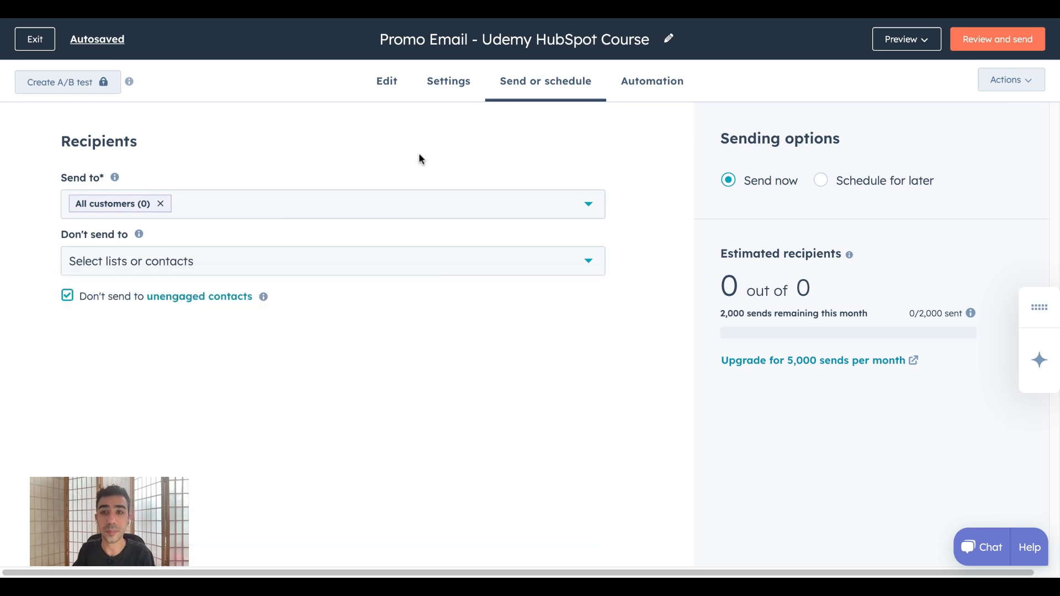
click(822, 181)
click(735, 182)
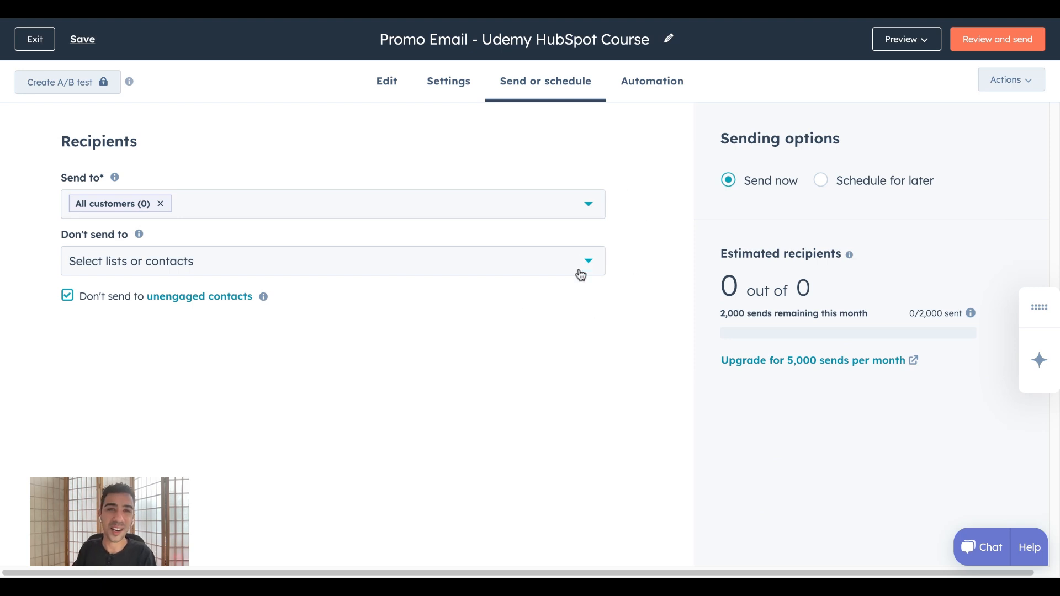
click(396, 82)
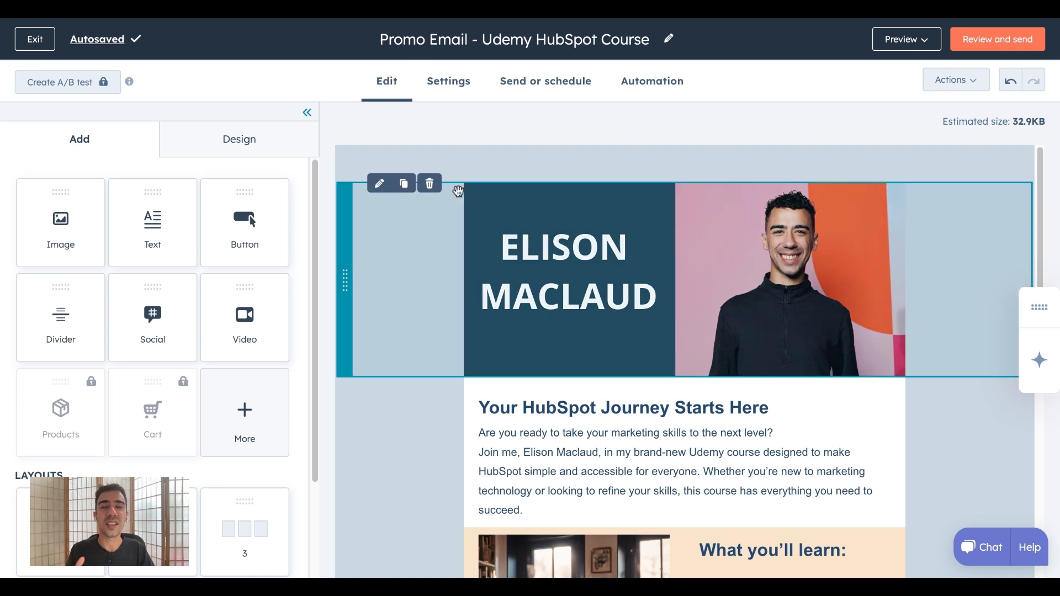